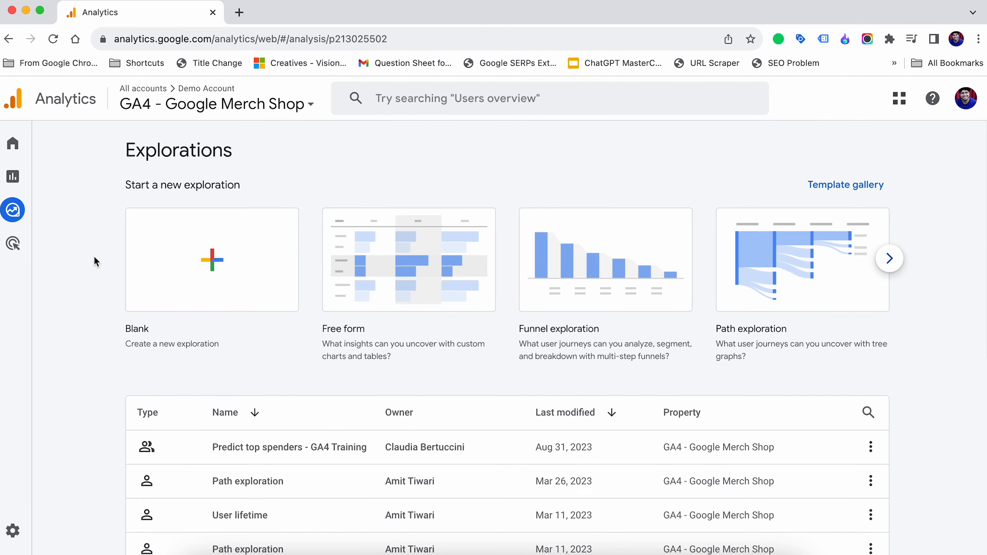
Examine the exploration techniques offered in the template gallery and return to the Explorations overview
{"action": "mouse_move", "coordinate": [22, 215]}
{"action": "left_click", "coordinate": [825, 190]}
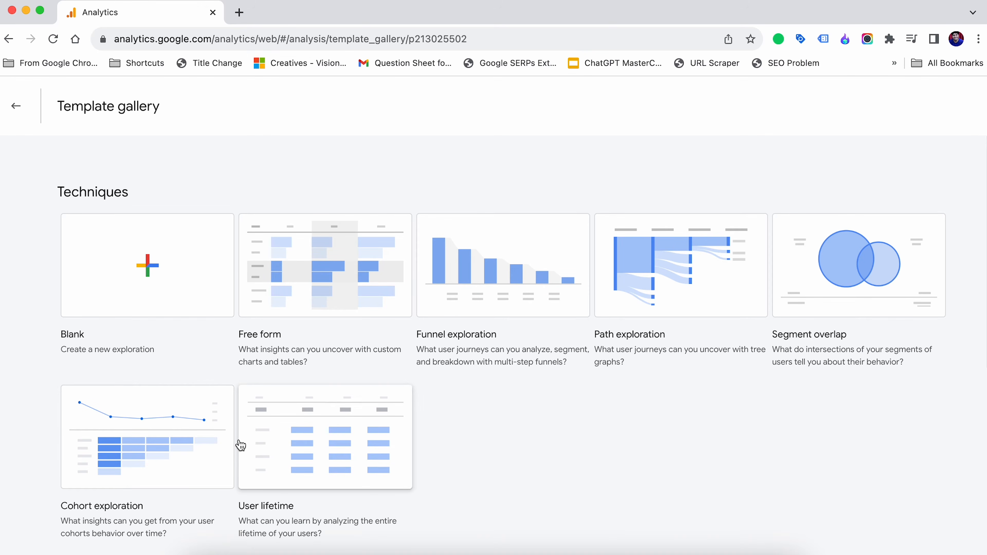
{"action": "left_click", "coordinate": [14, 123]}
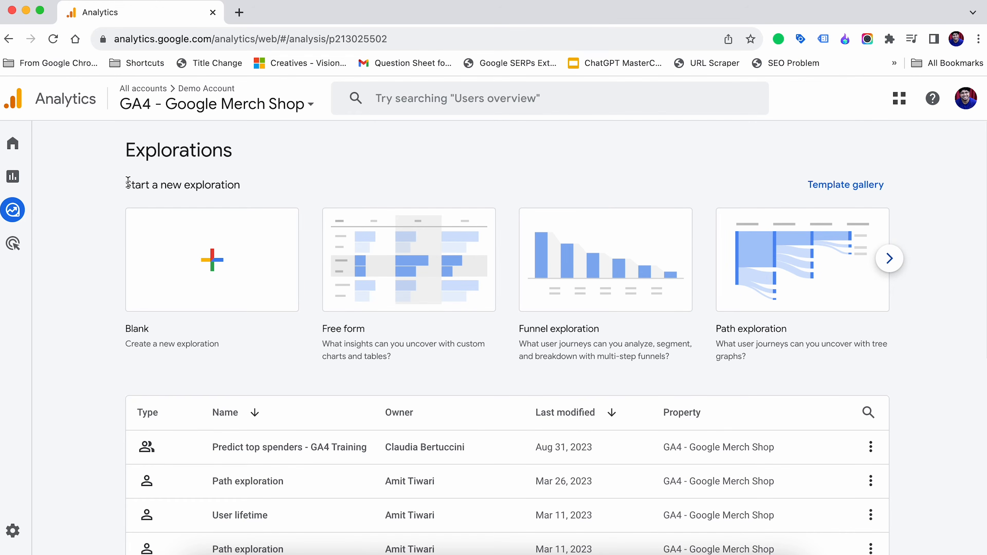
{"action": "left_click_drag", "start_coordinate": [125, 184], "coordinate": [249, 193]}
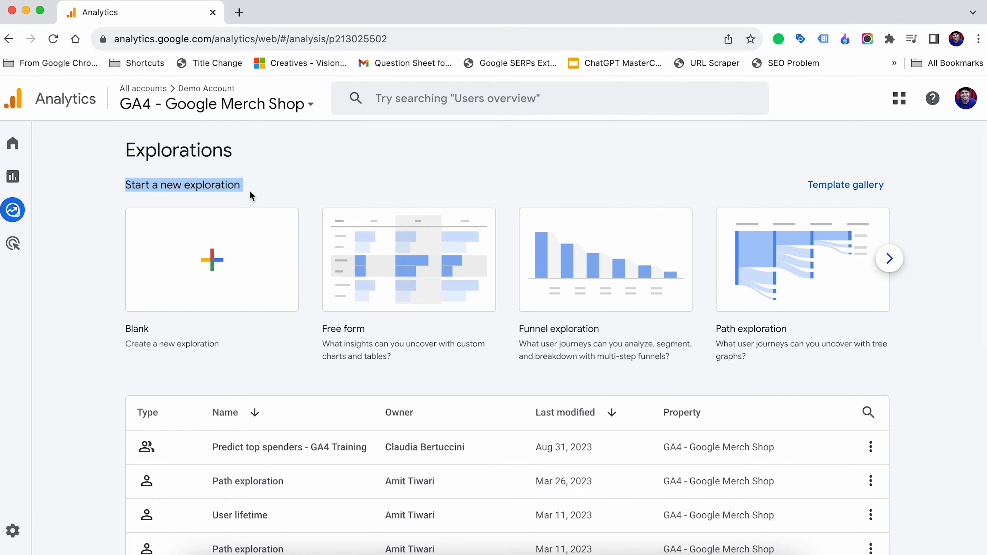
{"action": "left_click", "coordinate": [264, 187]}
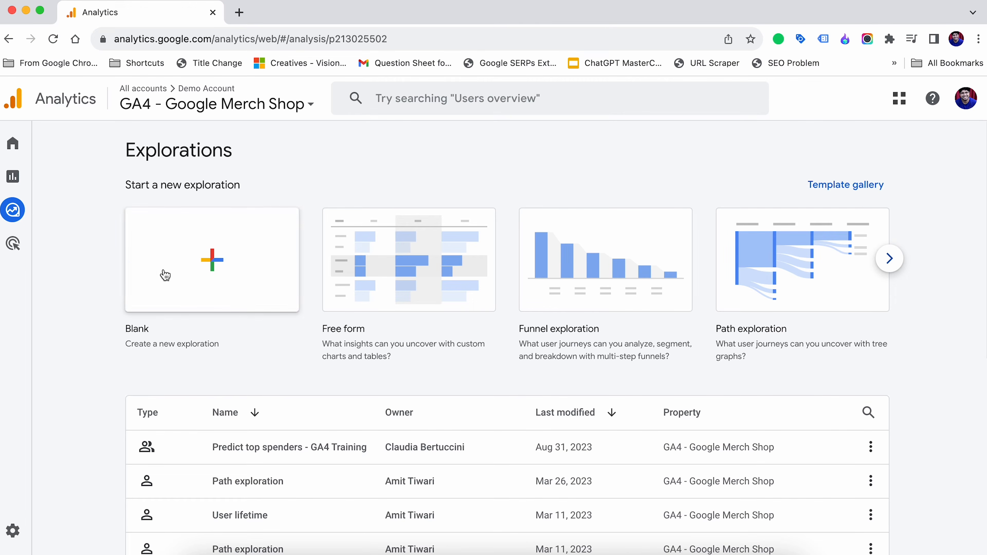
{"action": "left_click", "coordinate": [832, 184]}
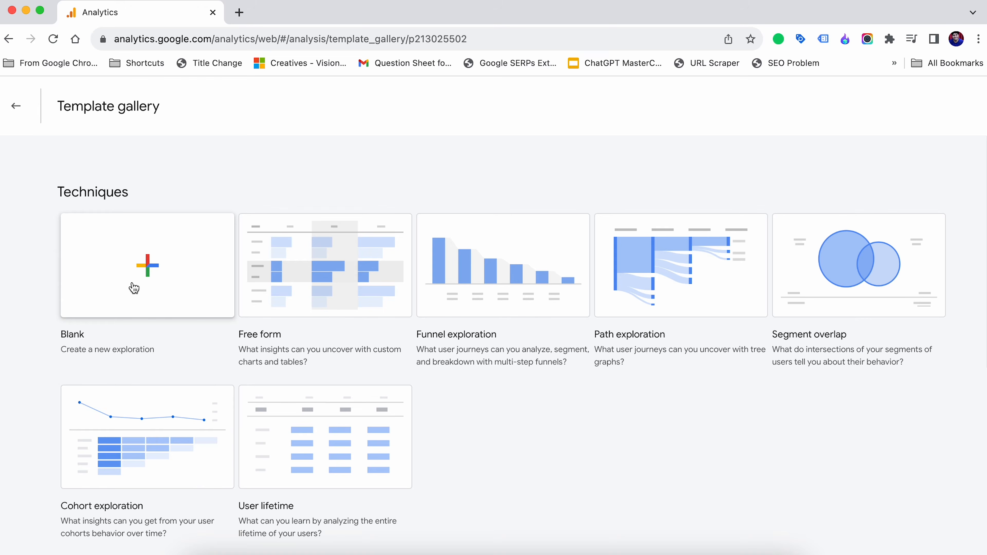
{"action": "left_click", "coordinate": [18, 109]}
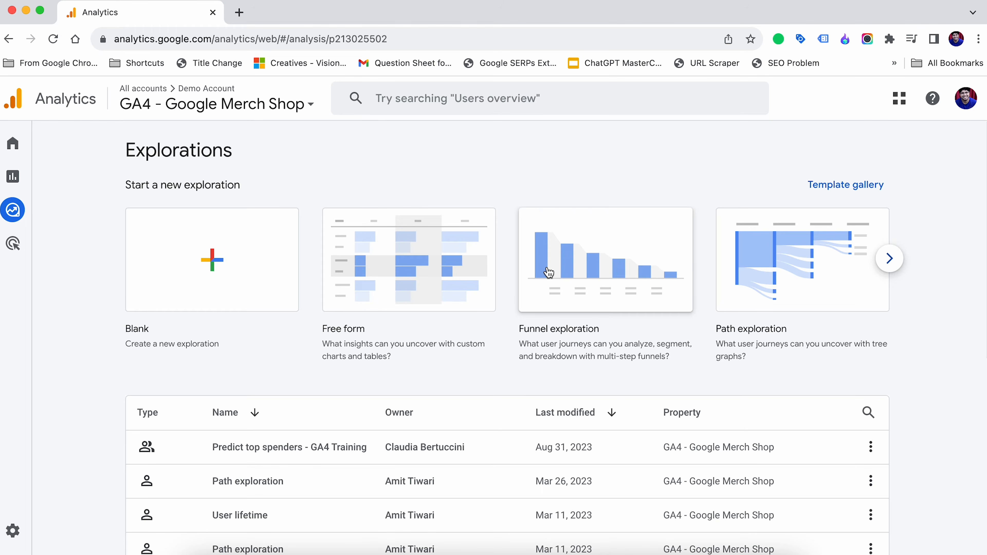
Create a blank exploration named "First Exploration Tutorial" and check the available date ranges without changing them
{"action": "left_click", "coordinate": [181, 265]}
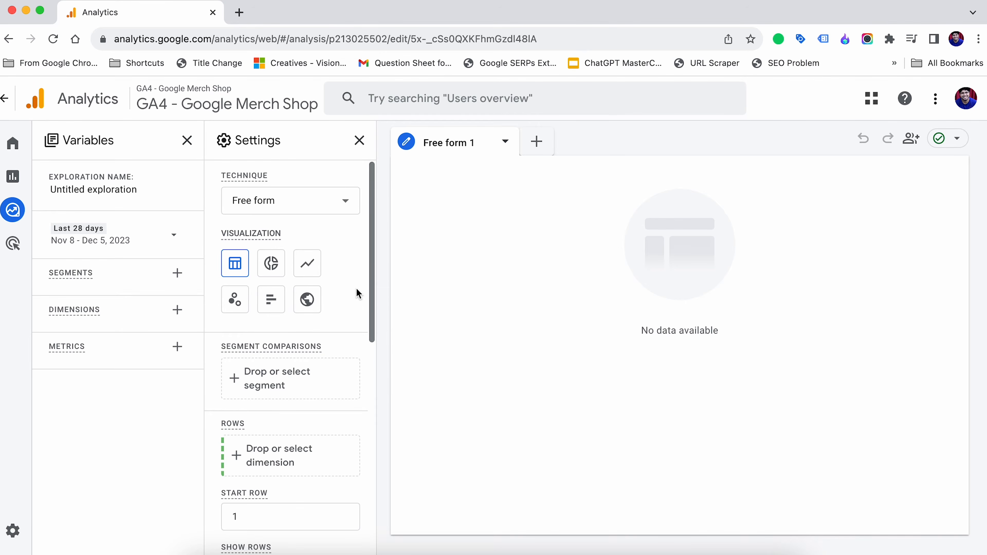
{"action": "left_click", "coordinate": [97, 190]}
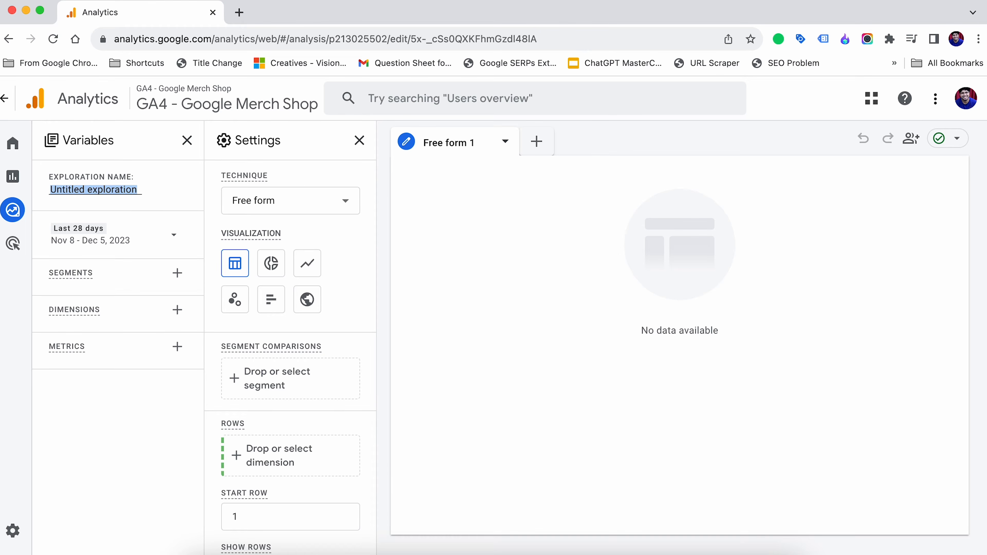
{"action": "type", "text": "First"}
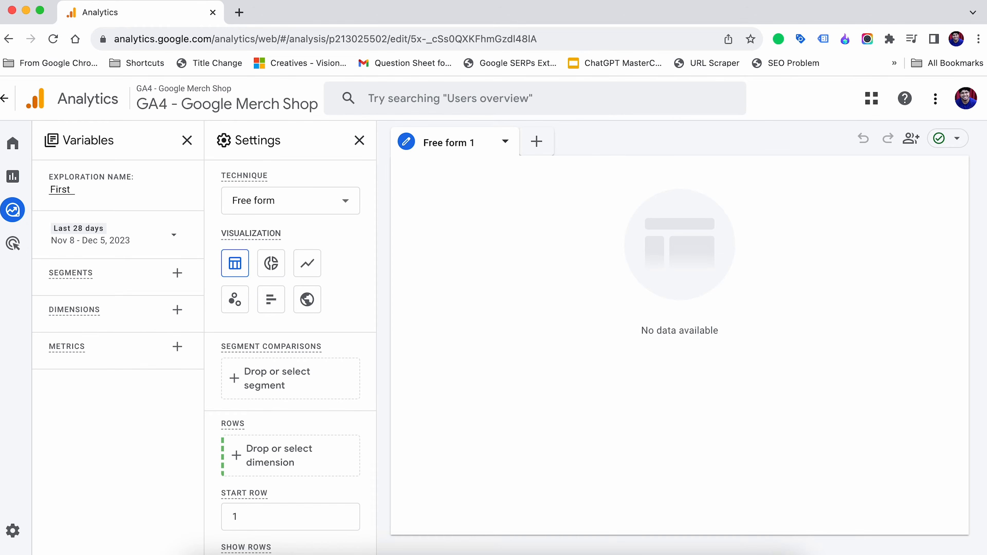
{"action": "type", "text": " Exploration Tutorial"}
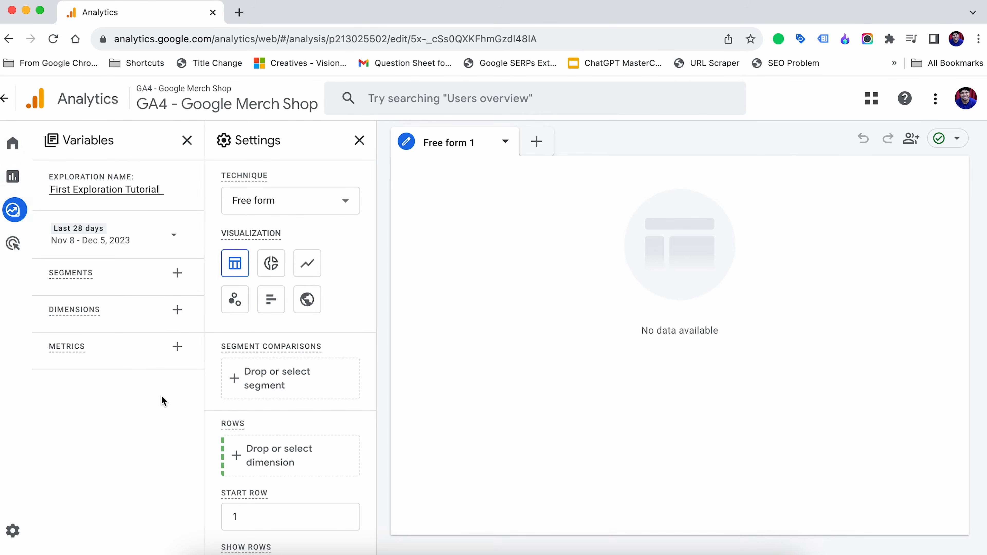
{"action": "left_click", "coordinate": [97, 230]}
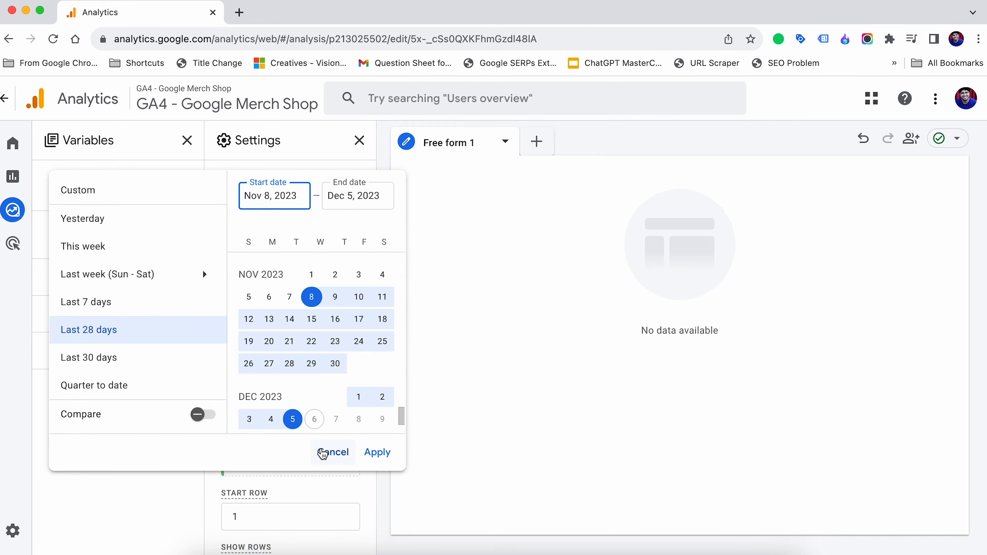
{"action": "left_click", "coordinate": [322, 453]}
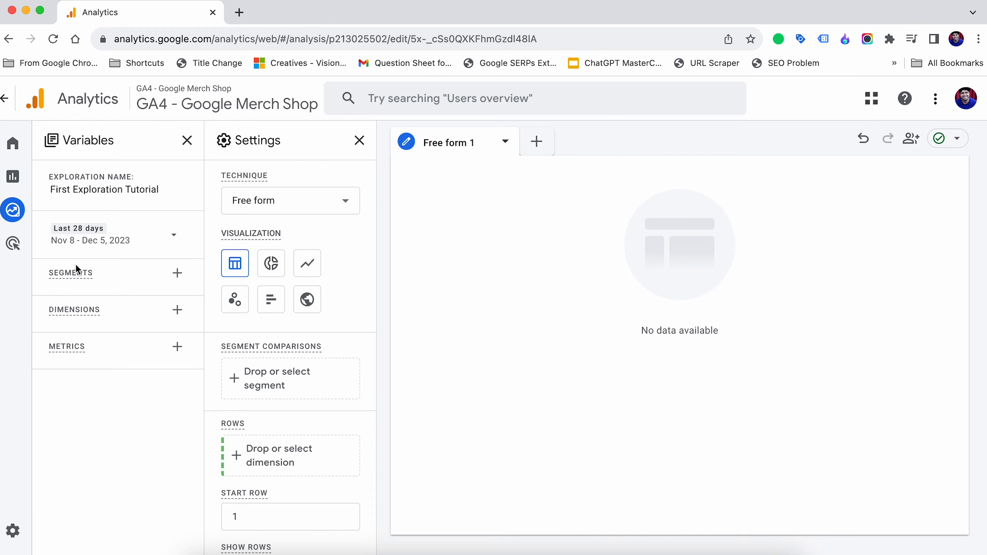
Find the Event name dimension and import it into the exploration's variables
{"action": "left_click", "coordinate": [175, 313]}
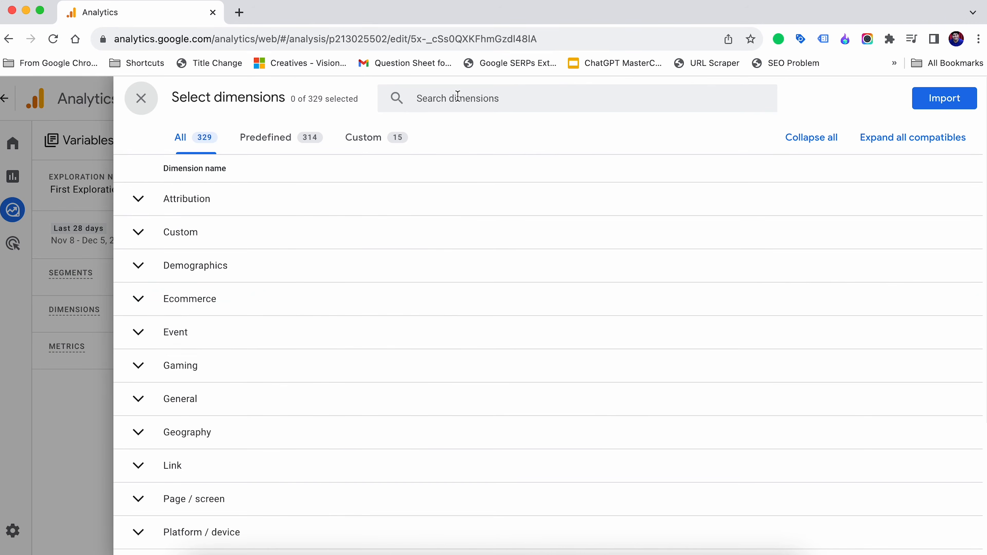
{"action": "left_click", "coordinate": [480, 98]}
{"action": "type", "text": "event name"}
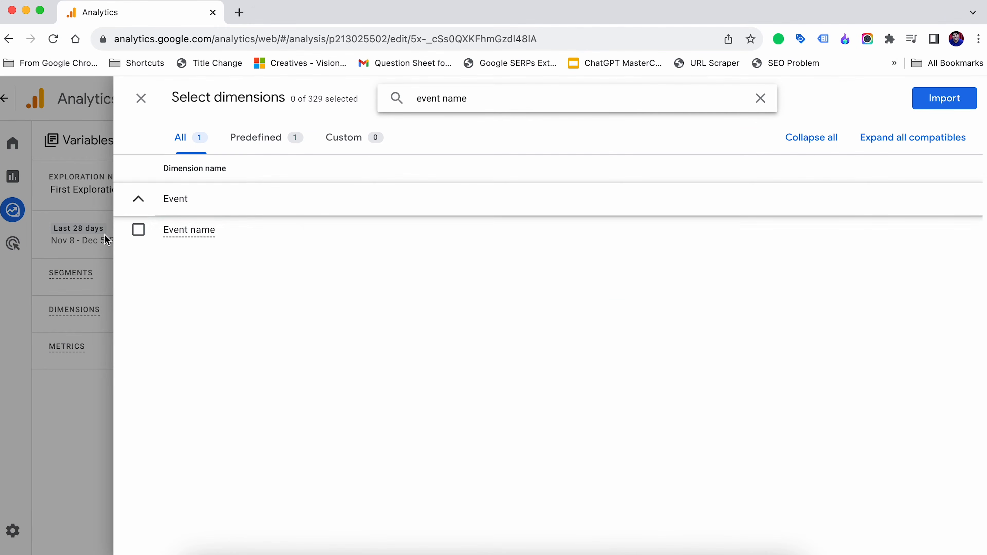
{"action": "left_click", "coordinate": [144, 233]}
{"action": "left_click", "coordinate": [940, 98]}
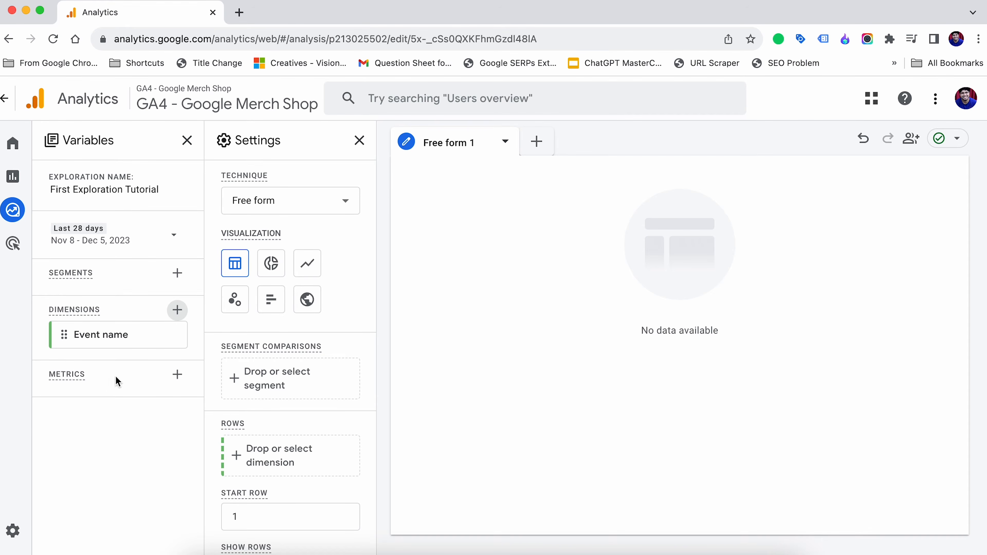
Search the metrics for "total" and import Total users into the exploration's variables
{"action": "left_click", "coordinate": [177, 376]}
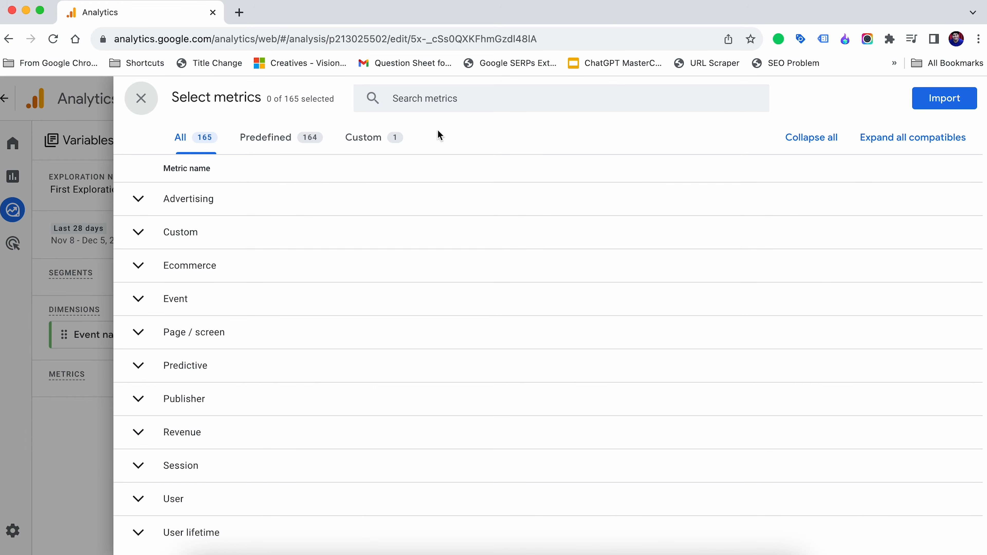
{"action": "left_click", "coordinate": [466, 100]}
{"action": "type", "text": "total"}
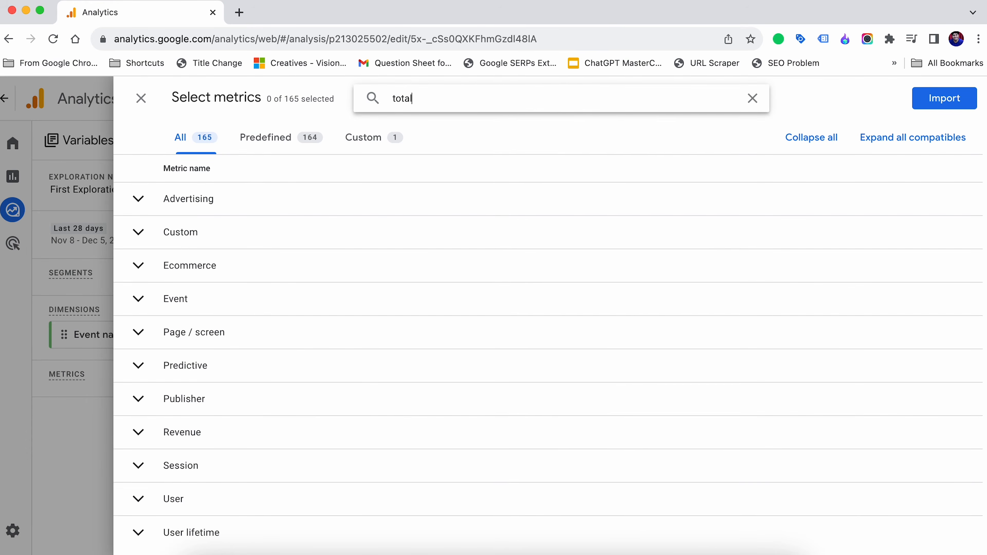
{"action": "left_click", "coordinate": [139, 318]}
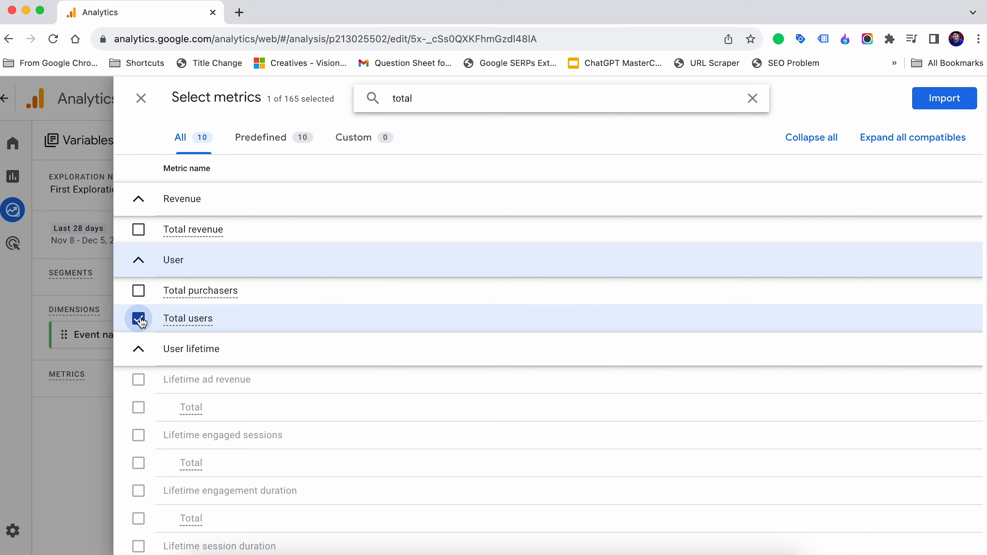
{"action": "left_click", "coordinate": [945, 99]}
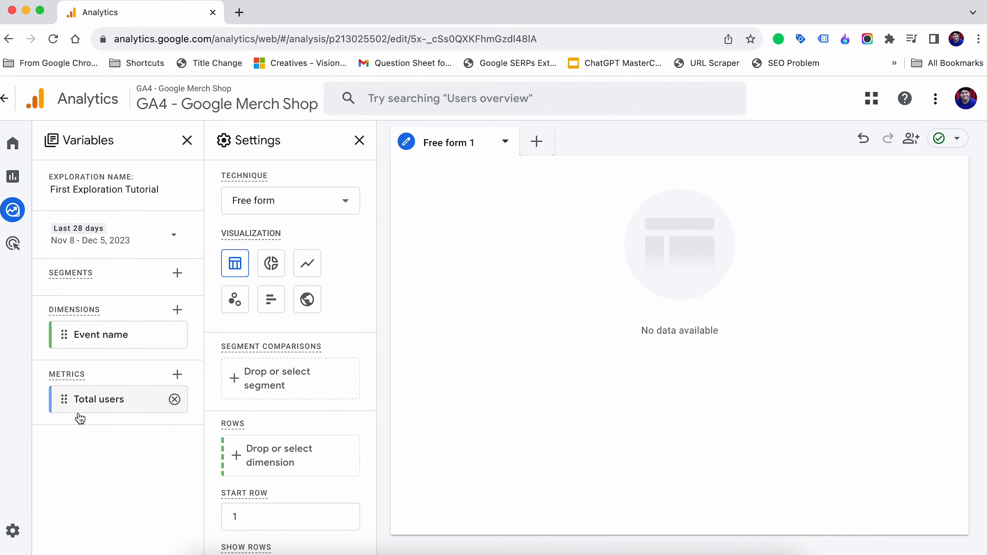
Set the exploration technique to Funnel exploration and review its settings, keeping the Standard funnel visualization
{"action": "left_click", "coordinate": [262, 200]}
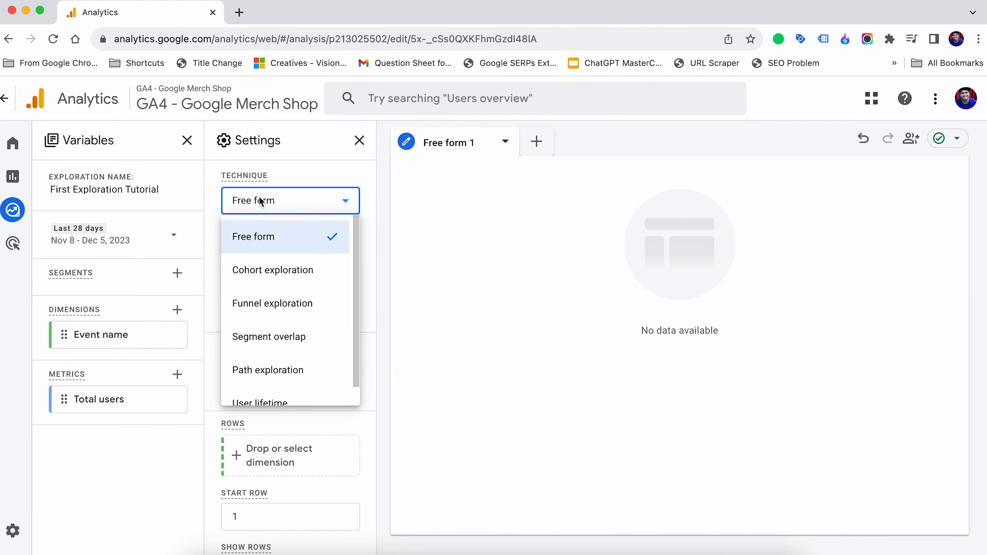
{"action": "left_click", "coordinate": [283, 308]}
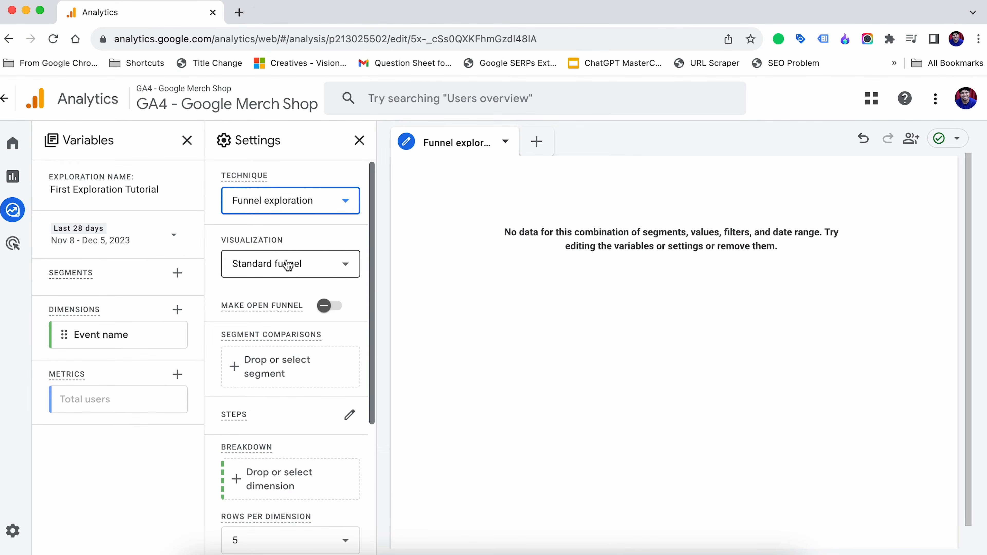
{"action": "left_click", "coordinate": [279, 266]}
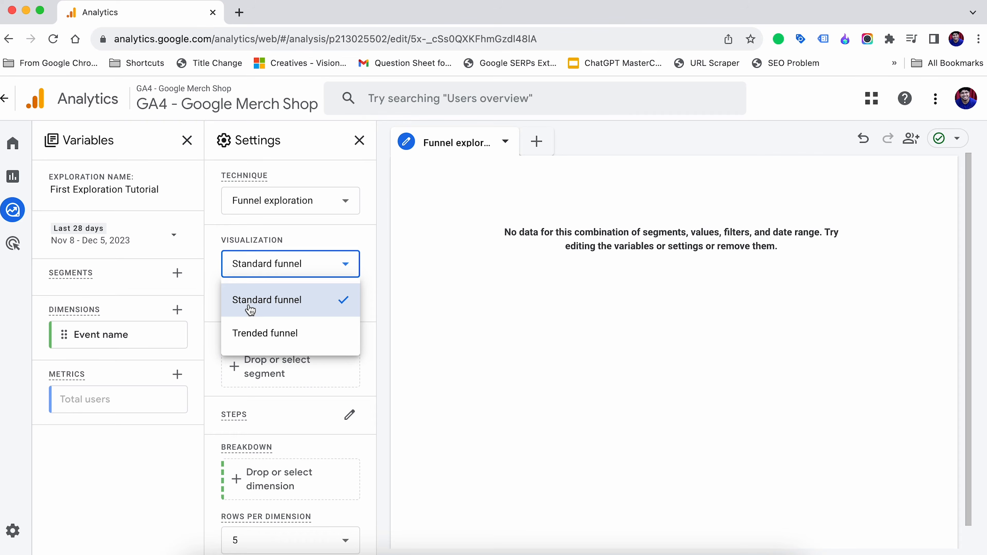
{"action": "left_click", "coordinate": [305, 235]}
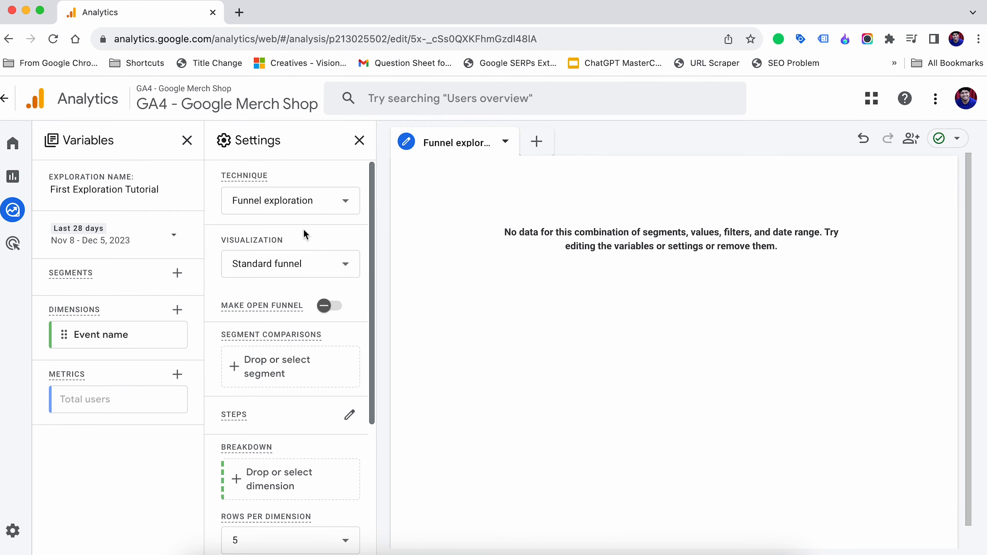
{"action": "scroll", "coordinate": [244, 368], "scroll_direction": "down", "scroll_amount": 3}
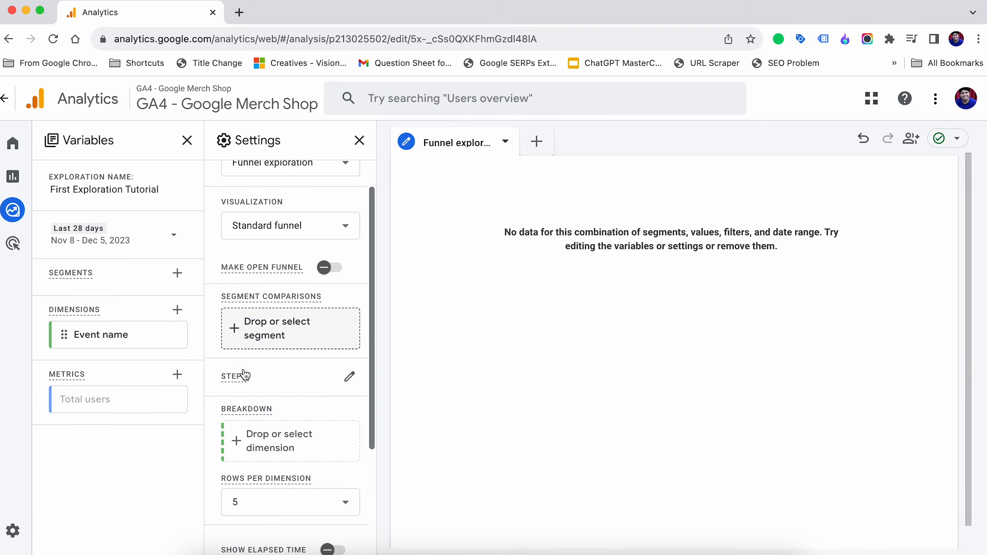
{"action": "scroll", "coordinate": [245, 373], "scroll_direction": "down", "scroll_amount": 1}
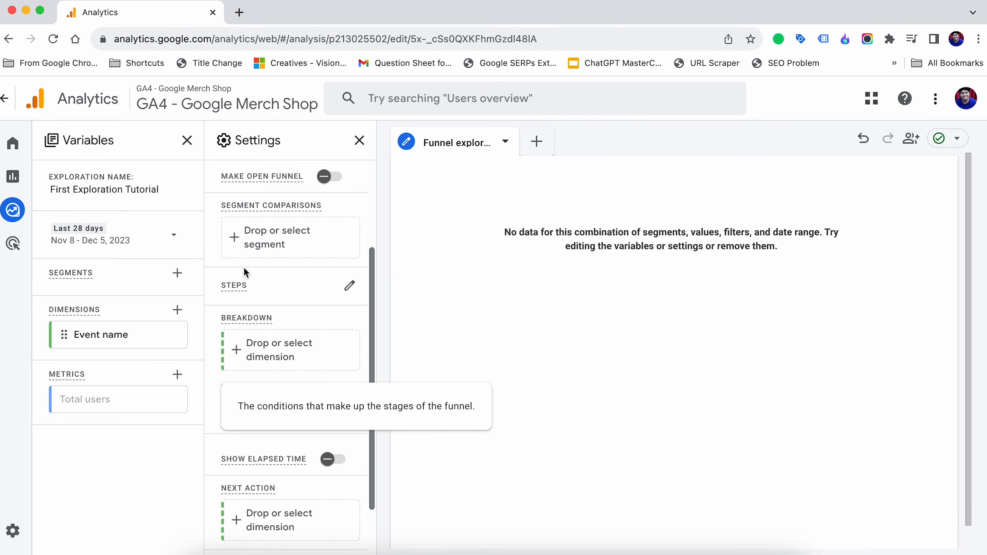
{"action": "scroll", "coordinate": [244, 267], "scroll_direction": "up", "scroll_amount": 4}
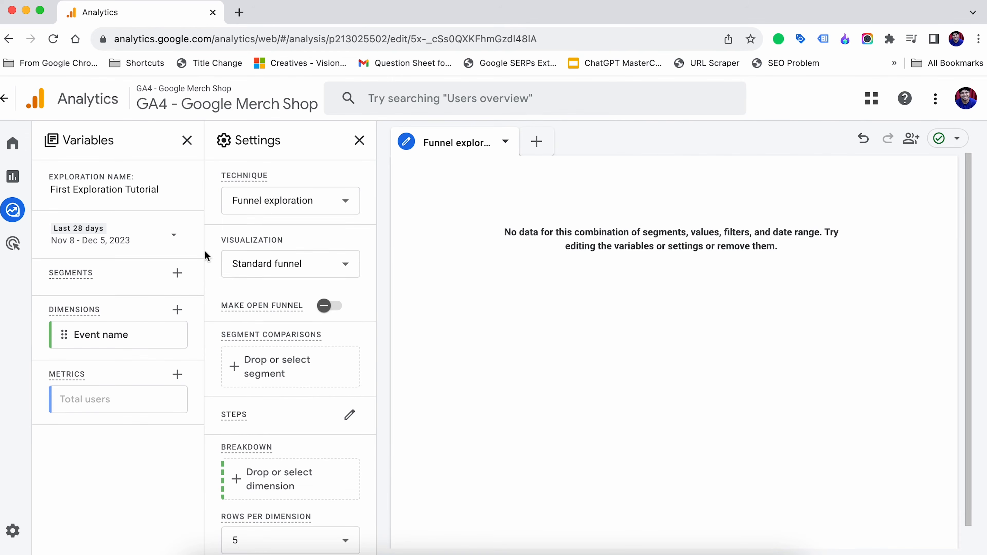
Open the funnel steps for editing and name the first step "Page View"
{"action": "scroll", "coordinate": [229, 311], "scroll_direction": "down", "scroll_amount": 2}
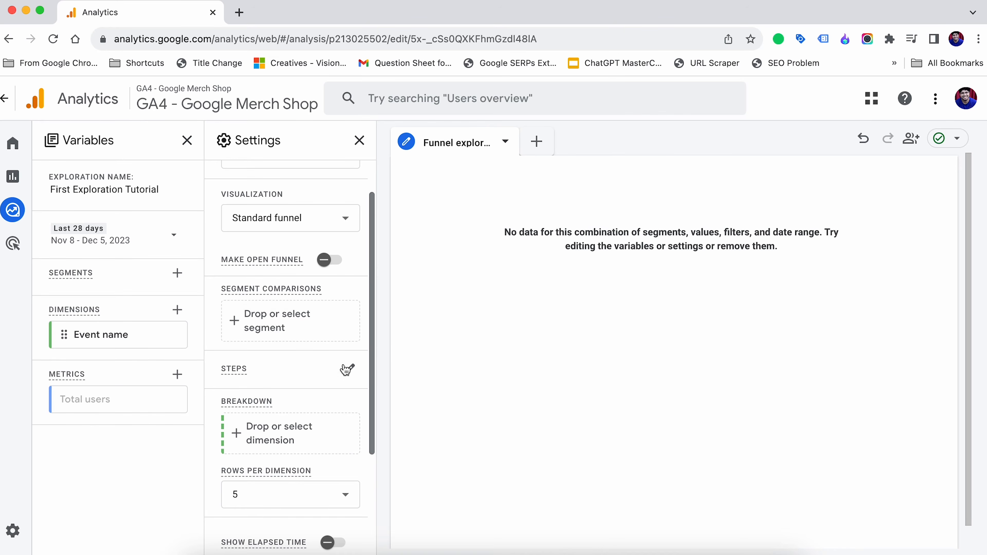
{"action": "left_click", "coordinate": [349, 370]}
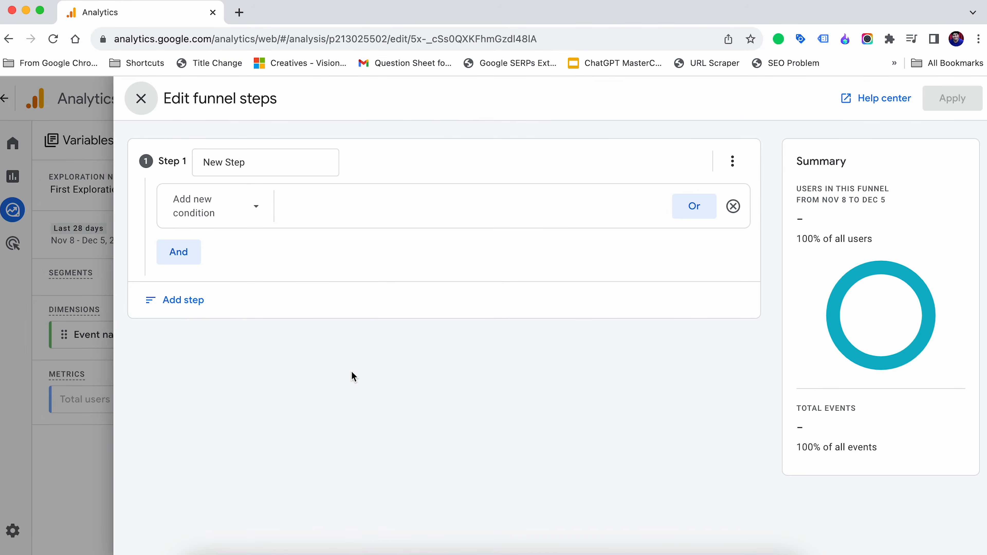
{"action": "left_click", "coordinate": [255, 164]}
{"action": "left_click_drag", "start_coordinate": [255, 164], "coordinate": [188, 160]}
{"action": "type", "text": "Page View"}
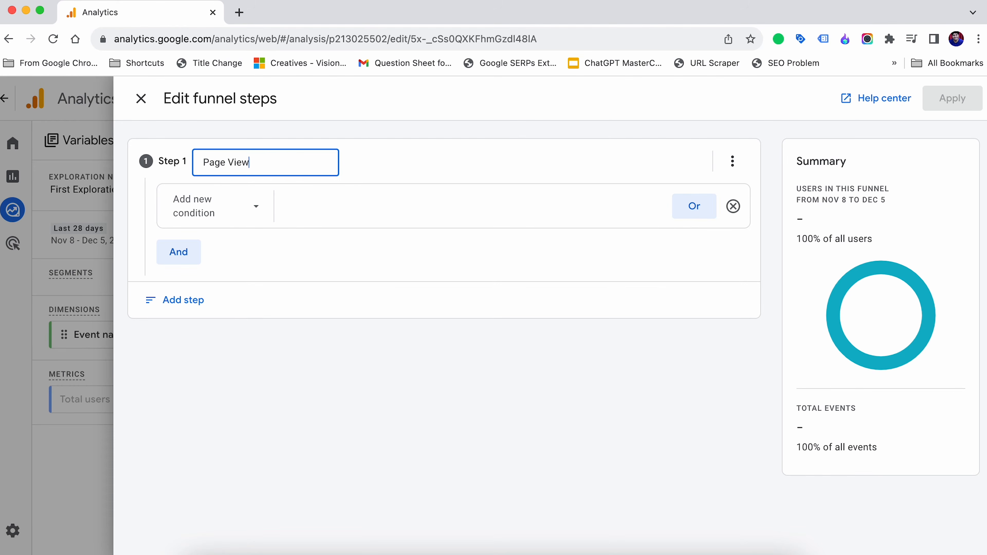
Set the condition of funnel step 1 to the page_view event
{"action": "left_click", "coordinate": [185, 210]}
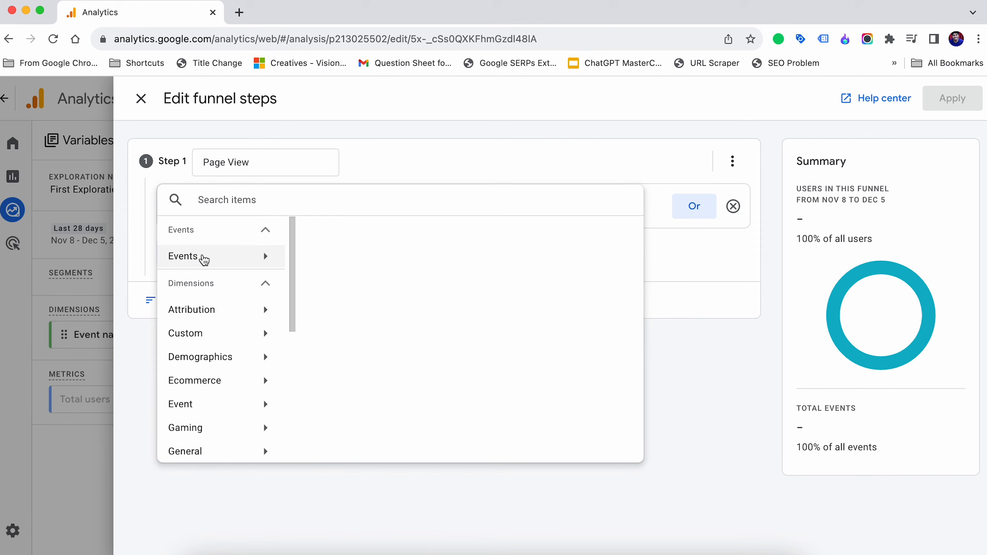
{"action": "left_click", "coordinate": [205, 259]}
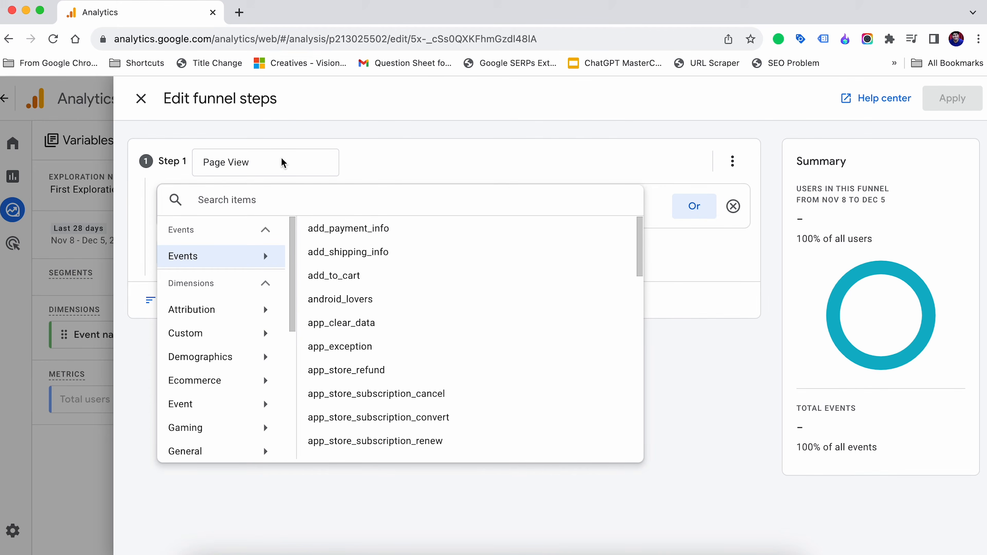
{"action": "left_click", "coordinate": [286, 199]}
{"action": "type", "text": "page"}
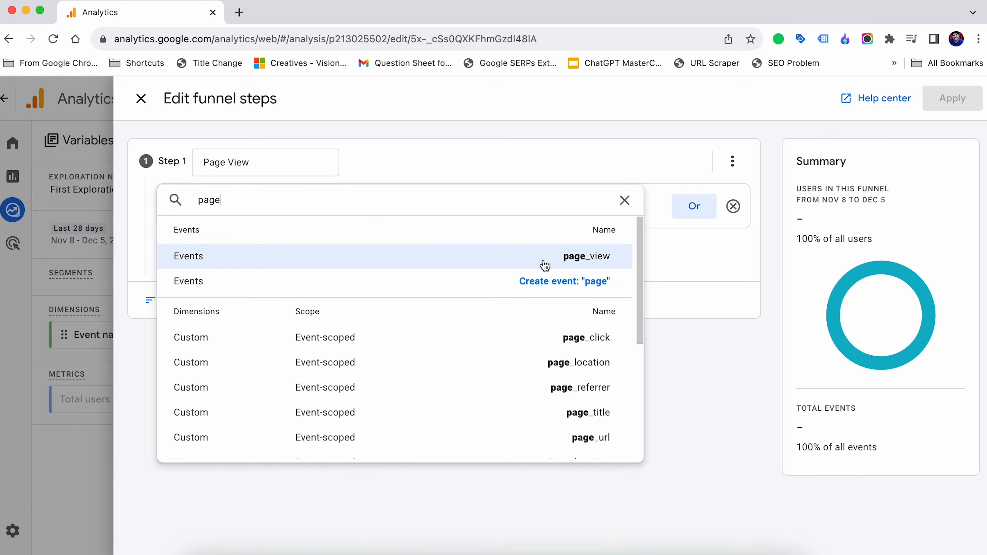
{"action": "left_click", "coordinate": [554, 263]}
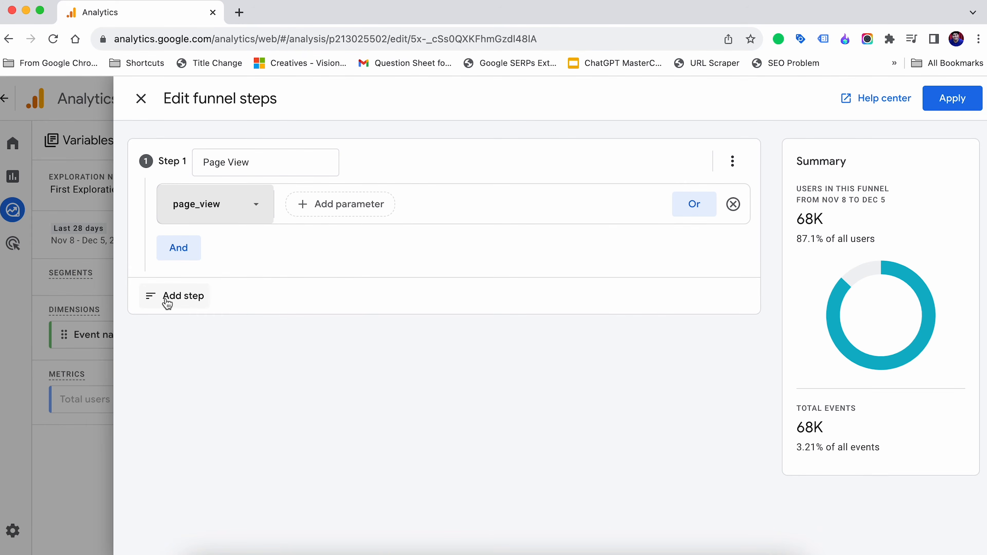
Add a second step to the funnel and name it "Add To Cart"
{"action": "left_click", "coordinate": [175, 296]}
{"action": "left_click", "coordinate": [221, 342]}
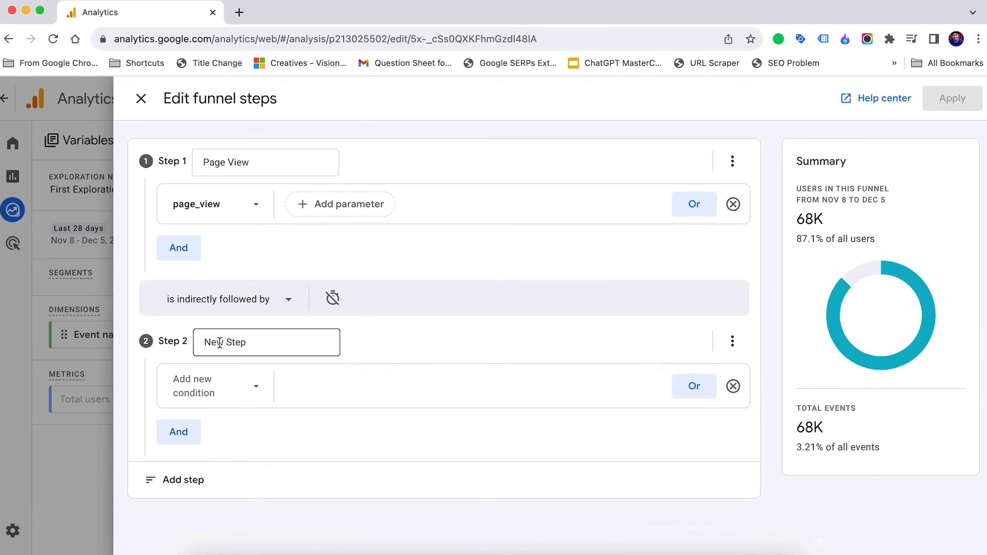
{"action": "left_click_drag", "start_coordinate": [255, 342], "coordinate": [197, 344]}
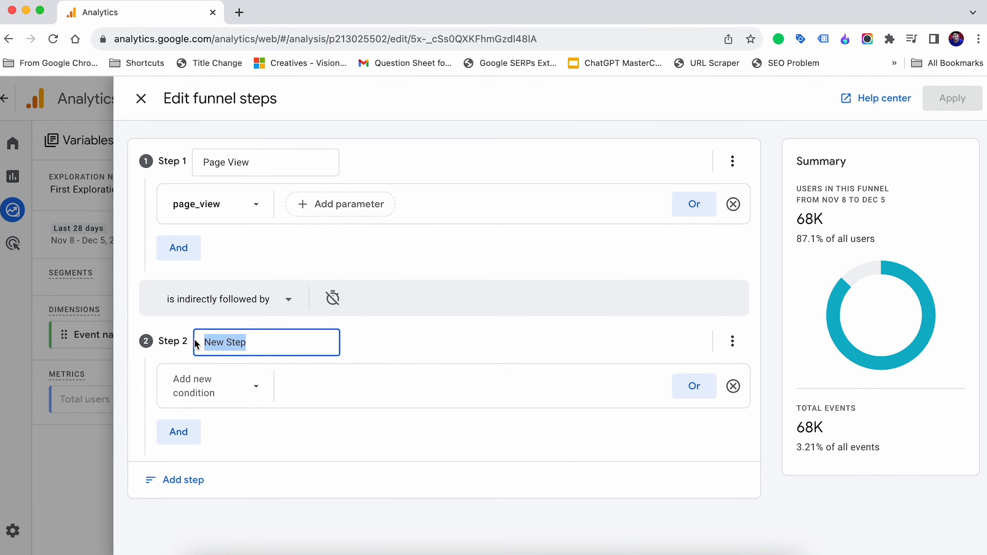
{"action": "type", "text": "Add To"}
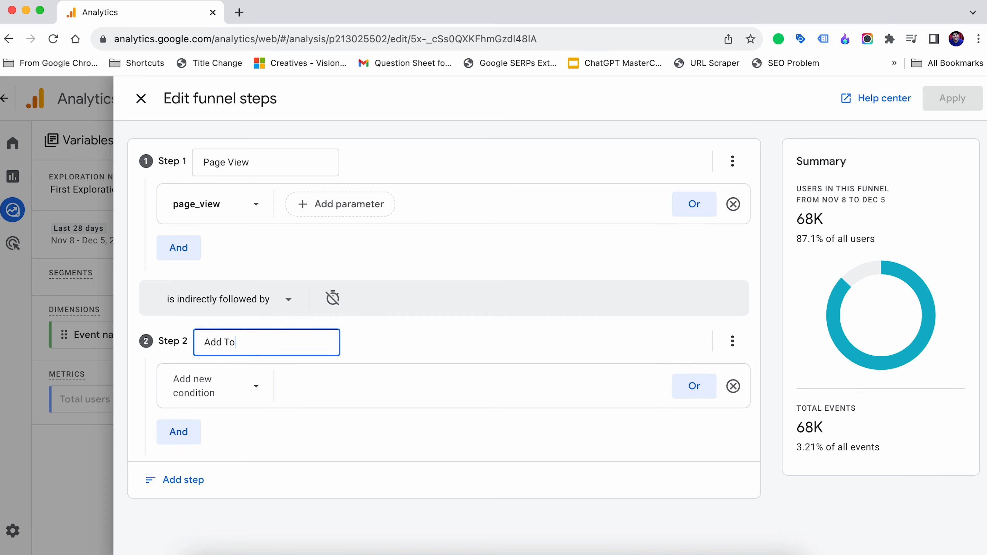
{"action": "type", "text": " Cart"}
Set the condition of funnel step 2 to the add_to_cart event
{"action": "left_click", "coordinate": [186, 386]}
{"action": "left_click", "coordinate": [219, 204]}
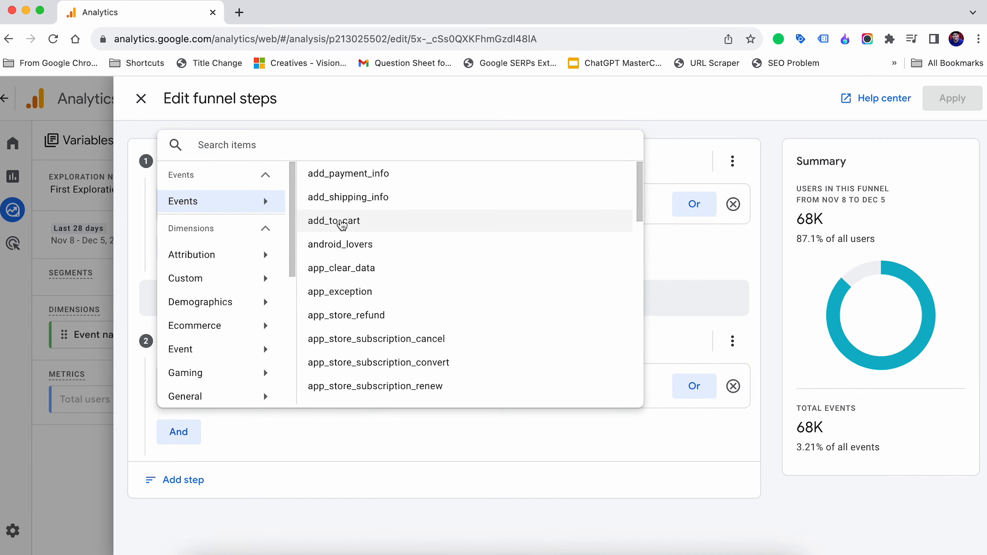
{"action": "left_click", "coordinate": [340, 221]}
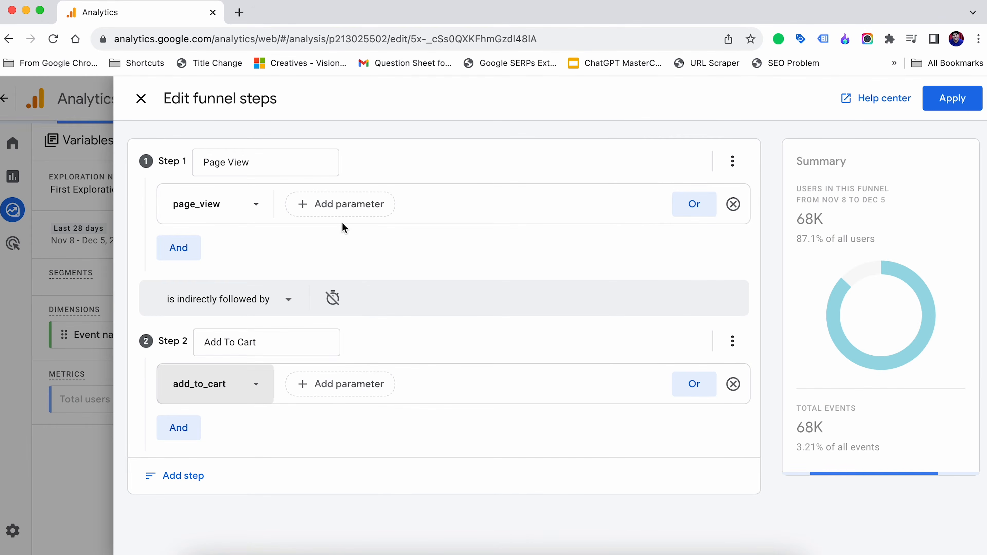
Add a third step to the funnel and name it "Adding Info"
{"action": "left_click", "coordinate": [188, 476]}
{"action": "scroll", "coordinate": [232, 470], "scroll_direction": "down", "scroll_amount": 3}
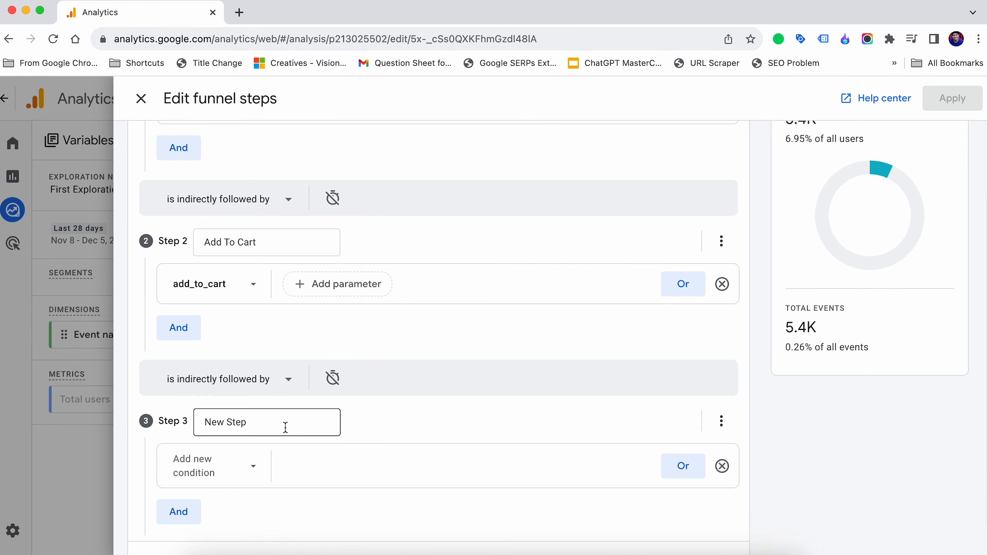
{"action": "left_click_drag", "start_coordinate": [282, 425], "coordinate": [205, 423]}
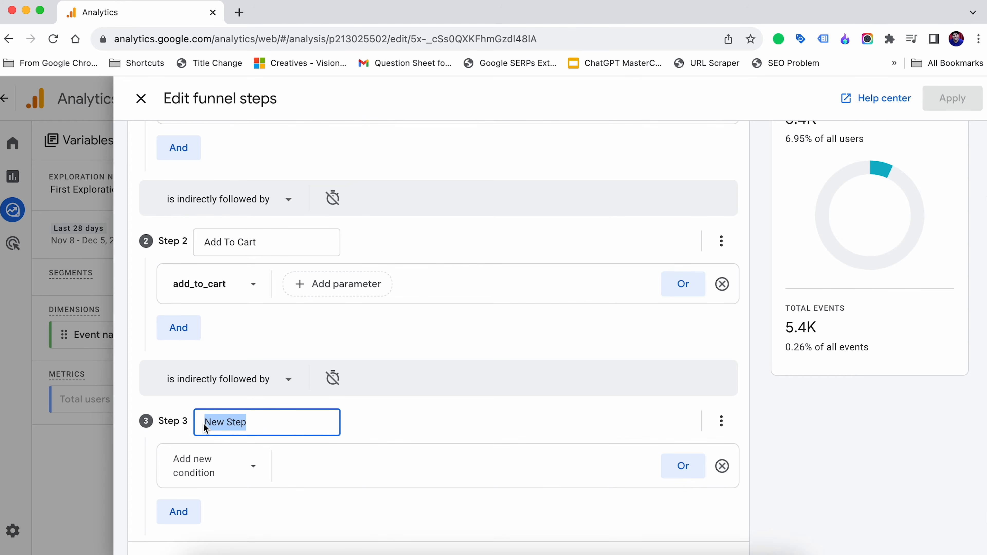
{"action": "type", "text": "Adding Info"}
Search the events for "pay" and set the condition of funnel step 3 to add_payment_info
{"action": "left_click", "coordinate": [216, 463]}
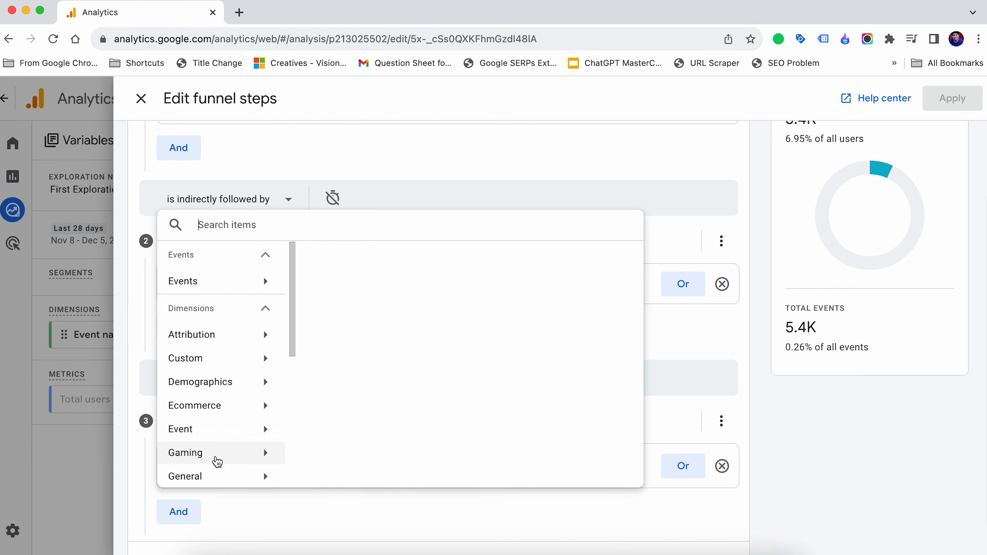
{"action": "left_click", "coordinate": [220, 280]}
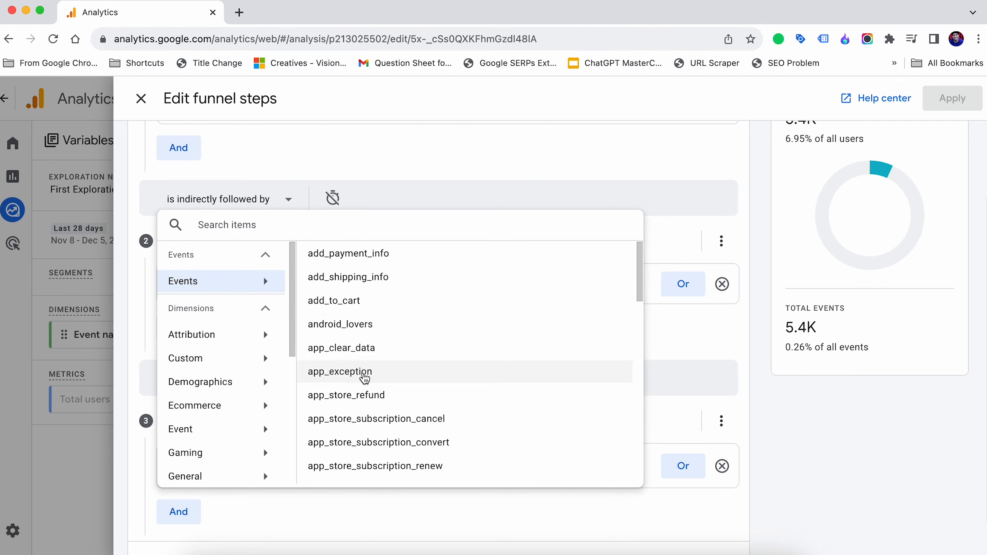
{"action": "scroll", "coordinate": [365, 378], "scroll_direction": "down", "scroll_amount": 6}
{"action": "scroll", "coordinate": [365, 378], "scroll_direction": "down", "scroll_amount": 6}
{"action": "scroll", "coordinate": [364, 378], "scroll_direction": "down", "scroll_amount": 6}
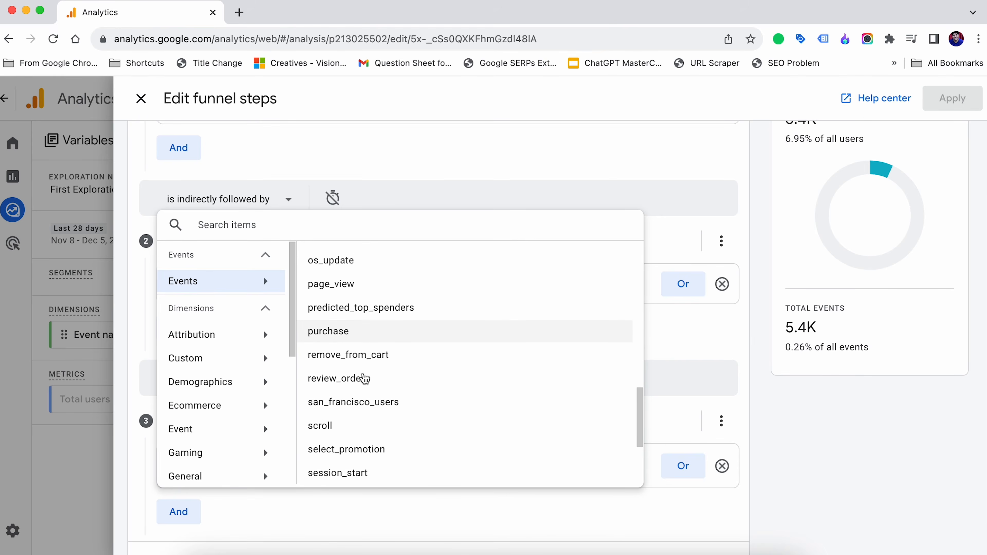
{"action": "type", "text": "pay"}
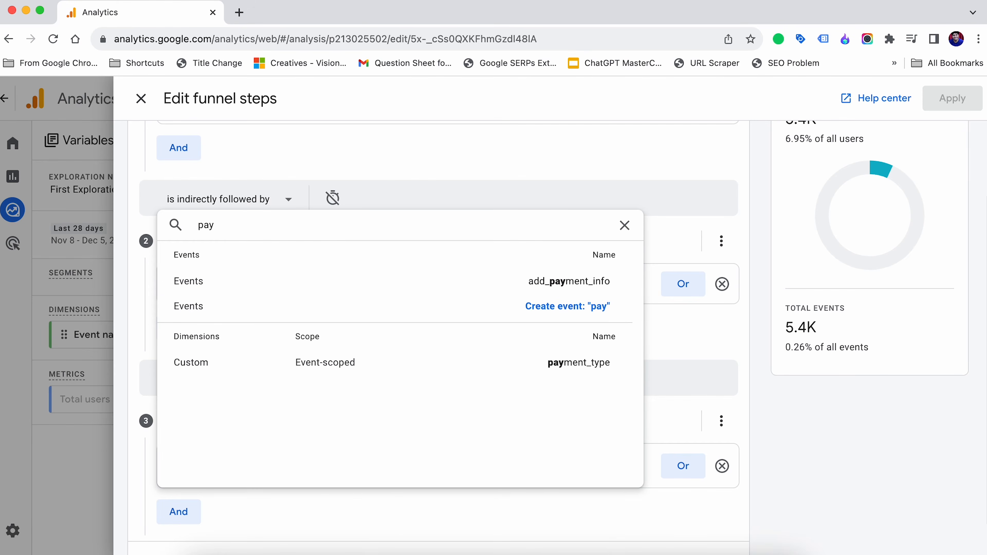
{"action": "left_click", "coordinate": [489, 286]}
Review the three funnel steps against the summary of users and events in the funnel
{"action": "scroll", "coordinate": [393, 335], "scroll_direction": "down", "scroll_amount": 2}
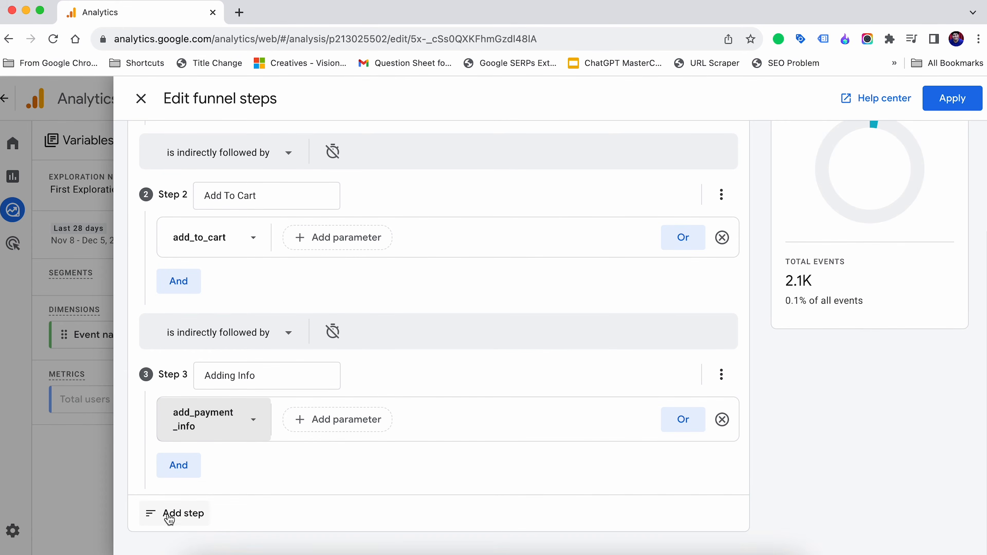
{"action": "scroll", "coordinate": [352, 283], "scroll_direction": "up", "scroll_amount": 3}
{"action": "scroll", "coordinate": [351, 283], "scroll_direction": "up", "scroll_amount": 1}
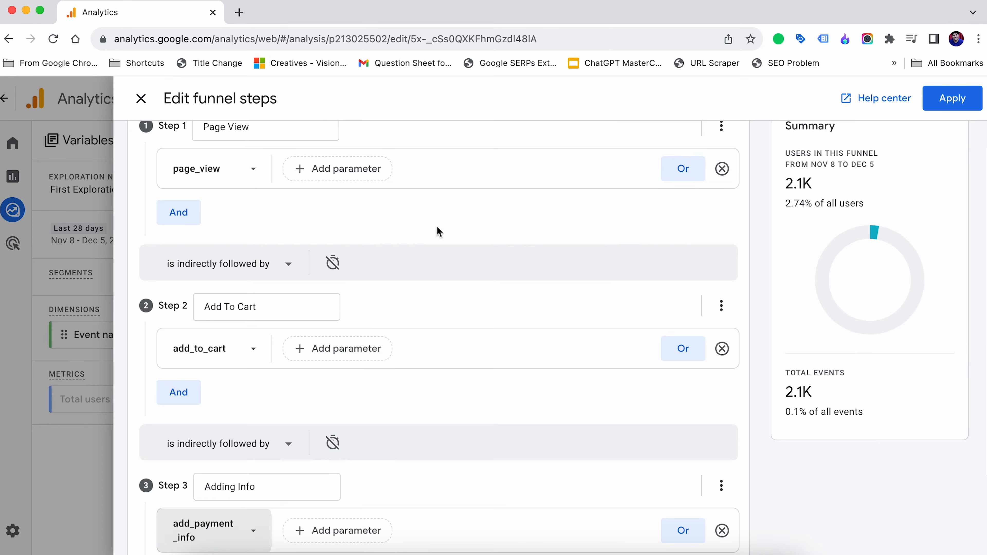
{"action": "scroll", "coordinate": [427, 227], "scroll_direction": "up", "scroll_amount": 1}
{"action": "scroll", "coordinate": [614, 246], "scroll_direction": "down", "scroll_amount": 3}
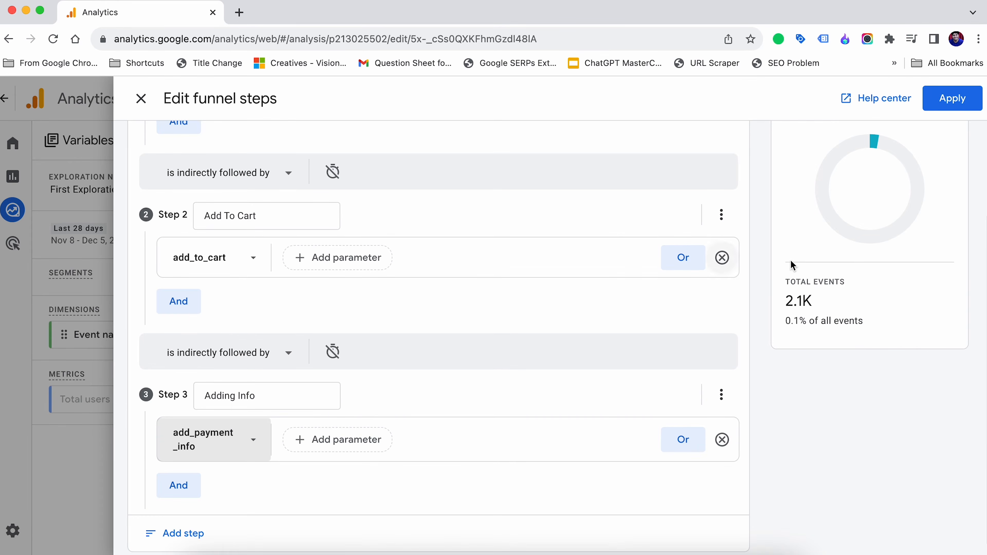
{"action": "scroll", "coordinate": [800, 270], "scroll_direction": "up", "scroll_amount": 3}
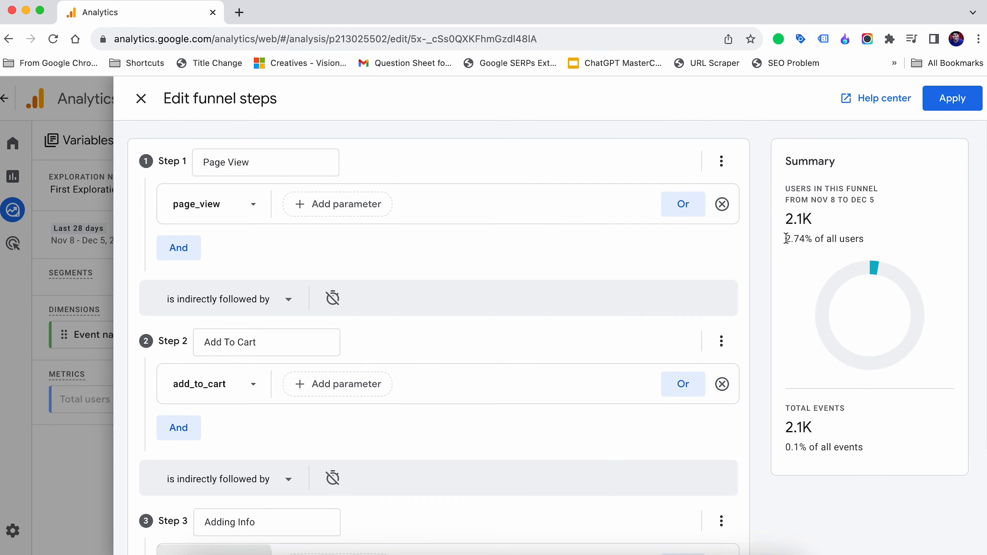
{"action": "scroll", "coordinate": [610, 323], "scroll_direction": "down", "scroll_amount": 3}
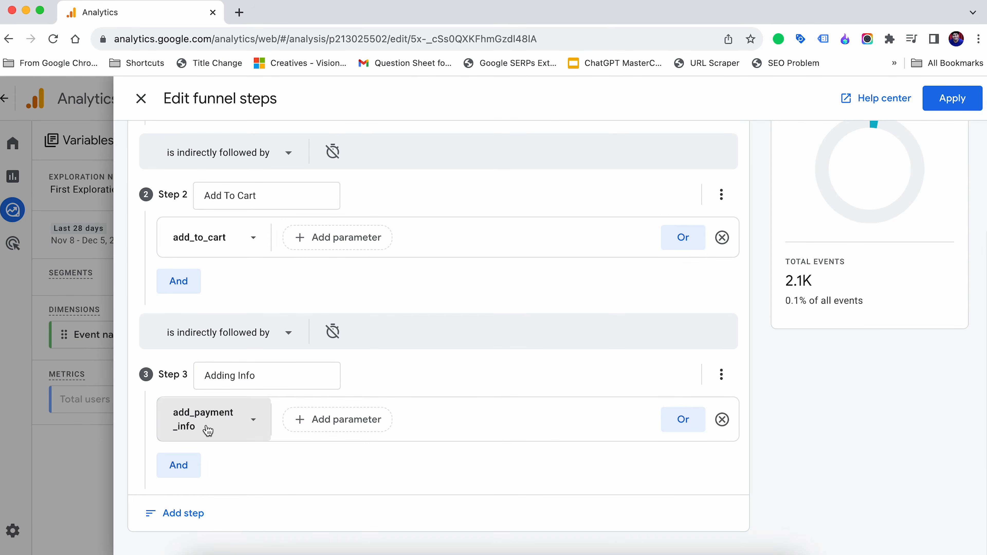
Add a fourth step to the funnel and name it "Purchase"
{"action": "left_click", "coordinate": [175, 513]}
{"action": "scroll", "coordinate": [252, 467], "scroll_direction": "down", "scroll_amount": 3}
{"action": "left_click", "coordinate": [290, 381]}
{"action": "left_click_drag", "start_coordinate": [290, 381], "coordinate": [186, 375]}
{"action": "type", "text": "Purchase"}
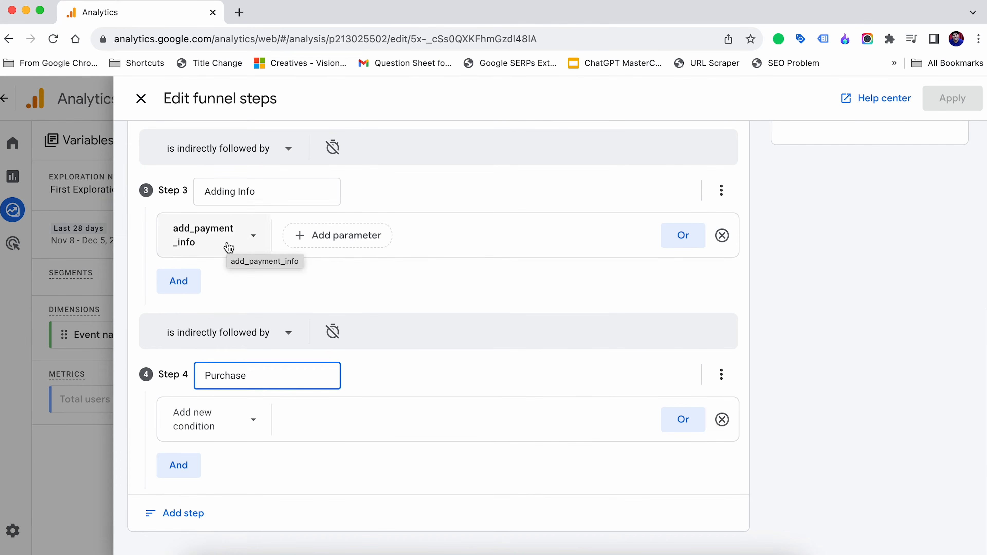
Search the events for "purch" and set the condition of funnel step 4 to the purchase event
{"action": "left_click", "coordinate": [199, 420]}
{"action": "left_click", "coordinate": [218, 234]}
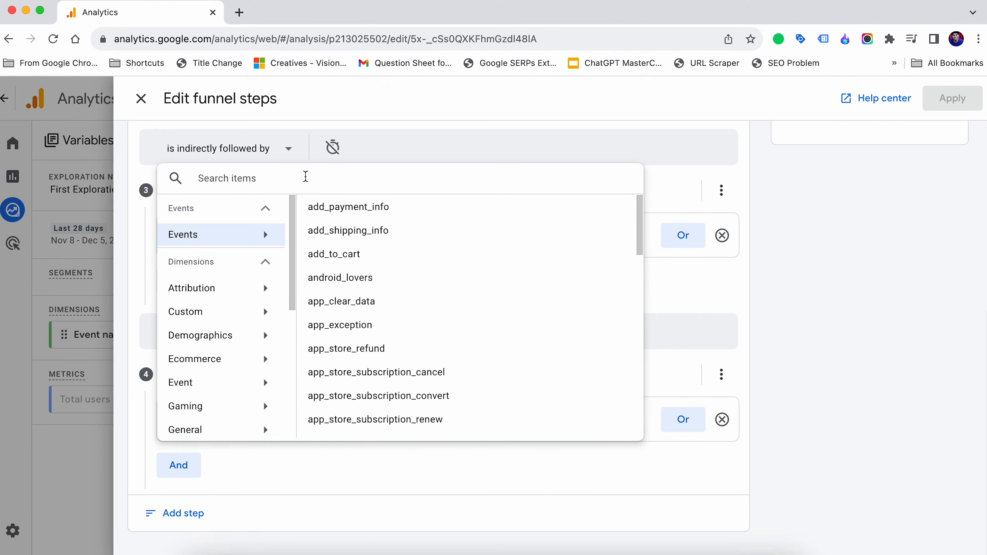
{"action": "left_click", "coordinate": [305, 176]}
{"action": "type", "text": "purch"}
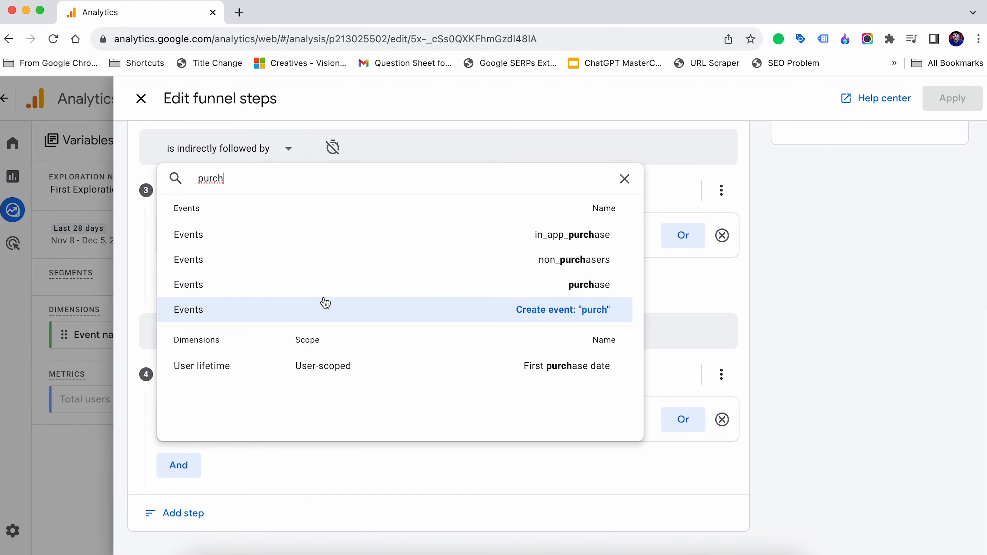
{"action": "left_click", "coordinate": [567, 286]}
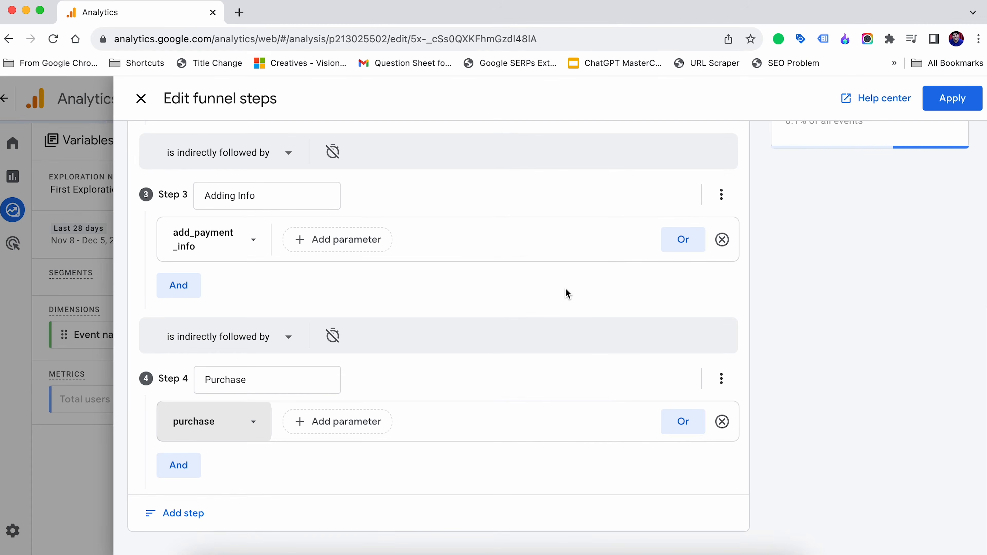
Check the four funnel steps and their summary, and apply them to the exploration
{"action": "scroll", "coordinate": [566, 288], "scroll_direction": "up", "scroll_amount": 7}
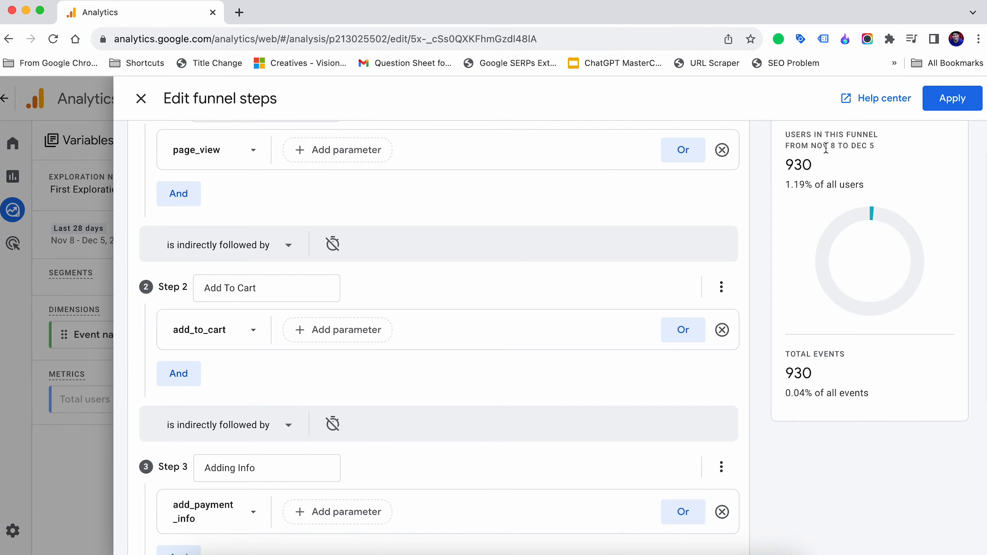
{"action": "scroll", "coordinate": [515, 279], "scroll_direction": "down", "scroll_amount": 5}
{"action": "scroll", "coordinate": [516, 283], "scroll_direction": "up", "scroll_amount": 5}
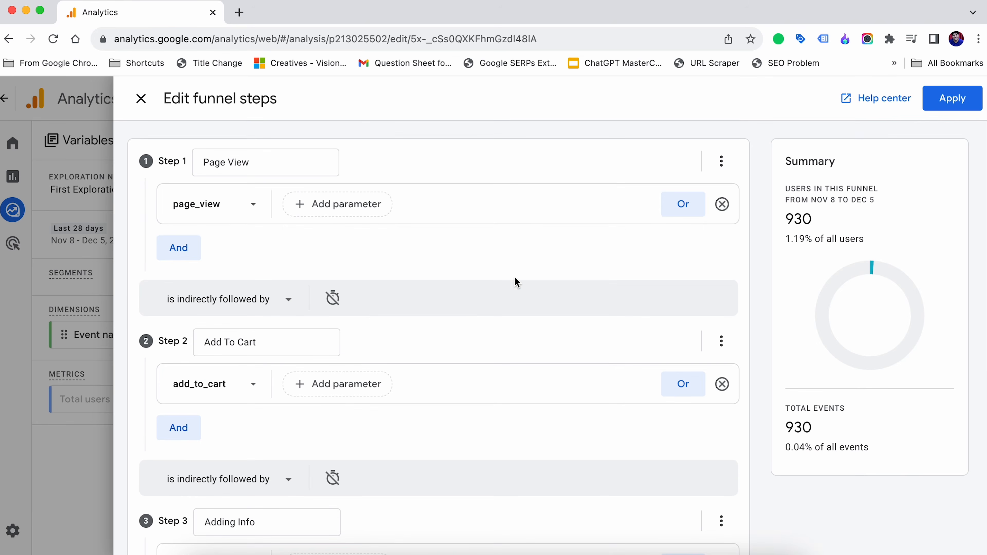
{"action": "left_click", "coordinate": [952, 99]}
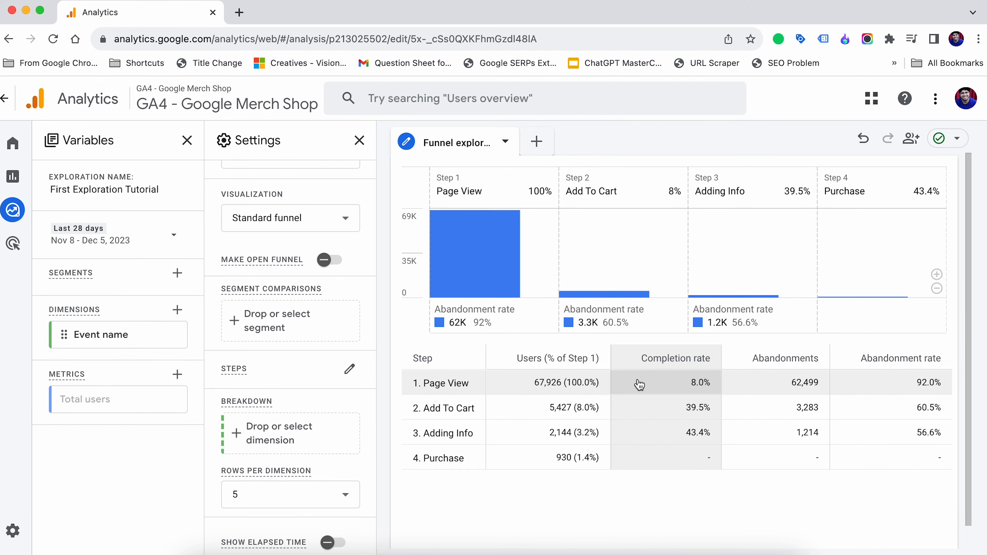
Reopen First Exploration Tutorial from the explorations list to check its saved funnel, and return to the list
{"action": "scroll", "coordinate": [612, 317], "scroll_direction": "up", "scroll_amount": 5}
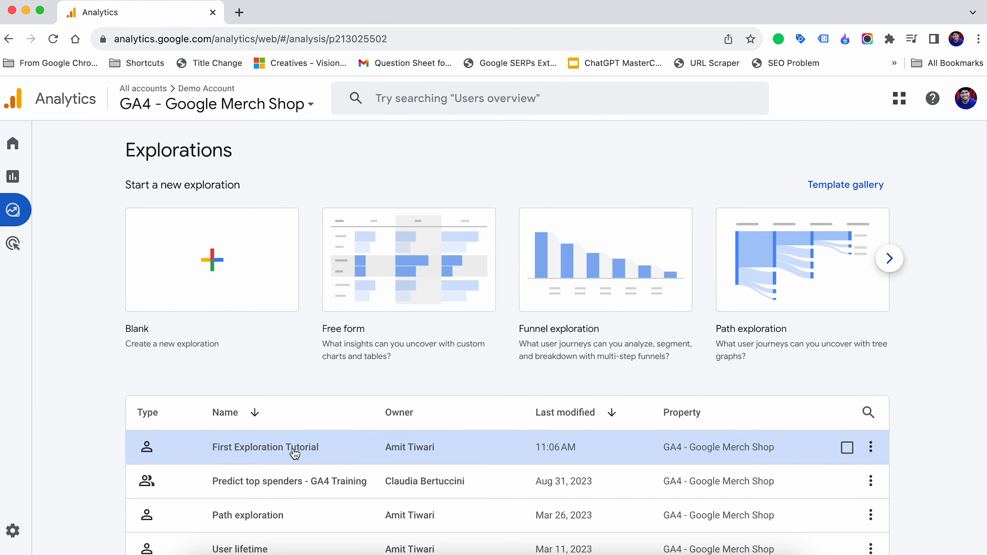
{"action": "left_click", "coordinate": [269, 448]}
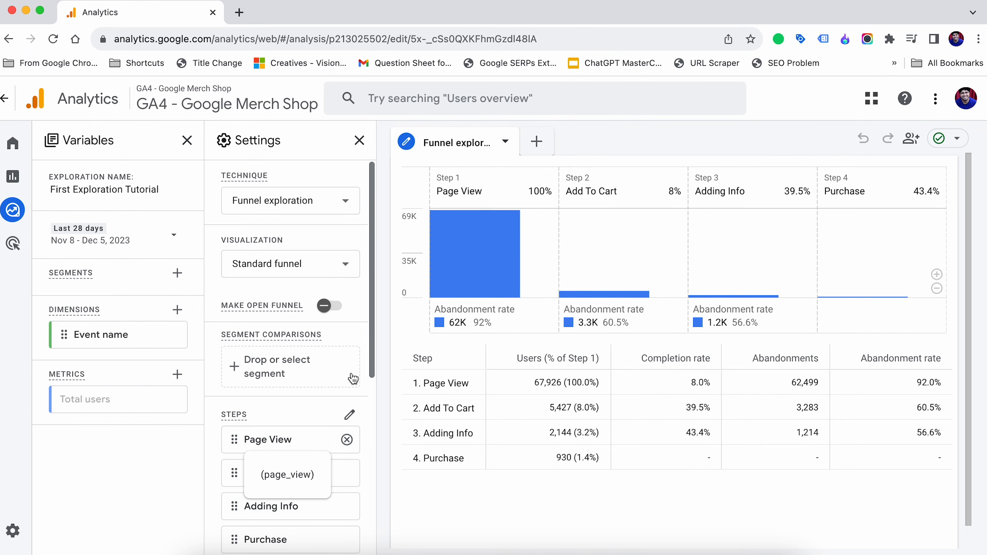
{"action": "left_click", "coordinate": [37, 210]}
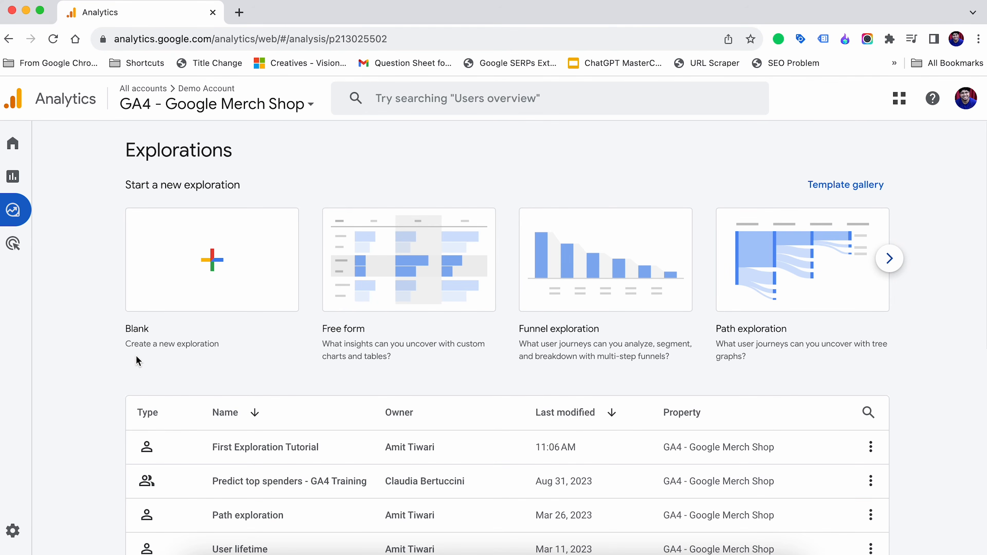
Create a blank exploration, look through the available techniques and keep Free form
{"action": "left_click", "coordinate": [199, 277]}
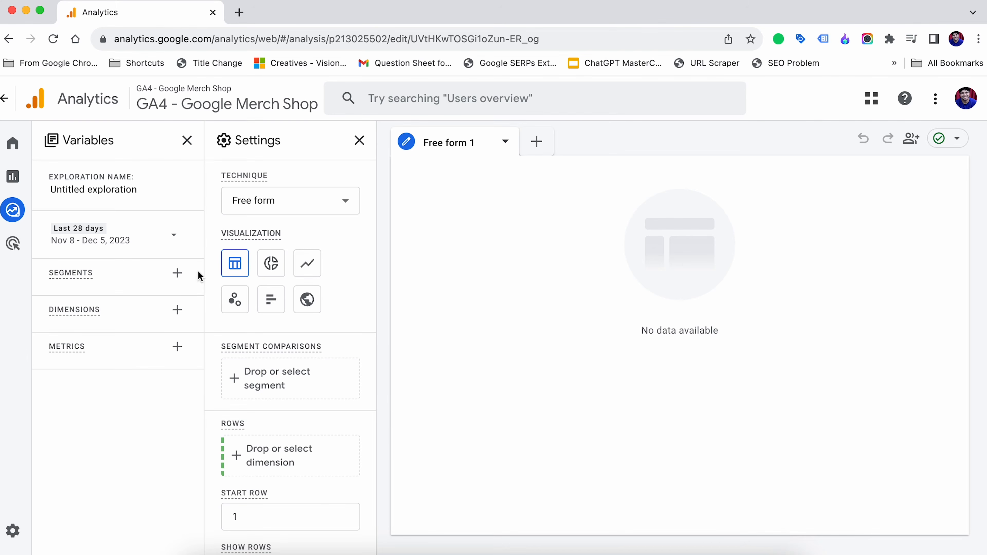
{"action": "left_click", "coordinate": [263, 206]}
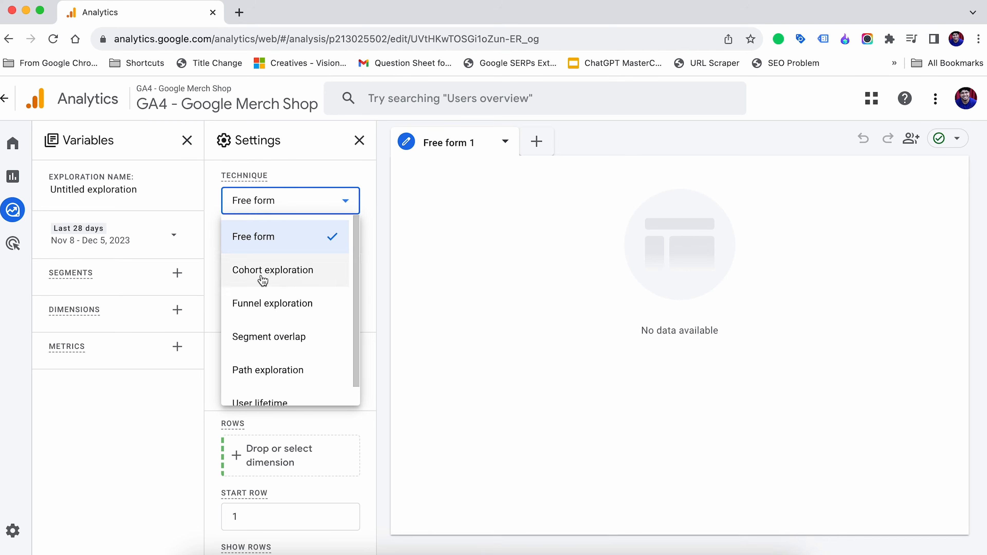
{"action": "scroll", "coordinate": [266, 333], "scroll_direction": "down", "scroll_amount": 1}
{"action": "scroll", "coordinate": [265, 333], "scroll_direction": "up", "scroll_amount": 1}
{"action": "scroll", "coordinate": [262, 306], "scroll_direction": "down", "scroll_amount": 1}
{"action": "scroll", "coordinate": [262, 306], "scroll_direction": "up", "scroll_amount": 1}
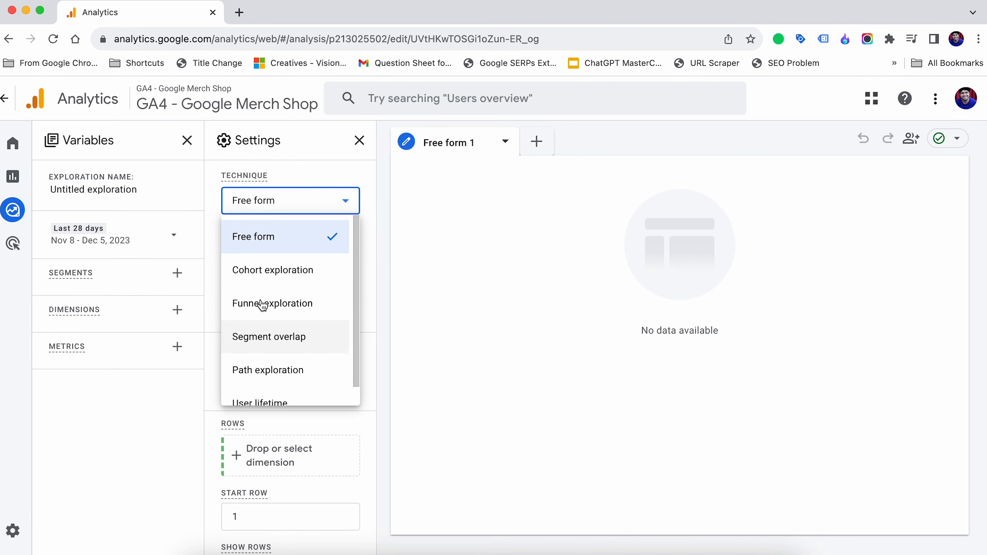
{"action": "left_click", "coordinate": [254, 251]}
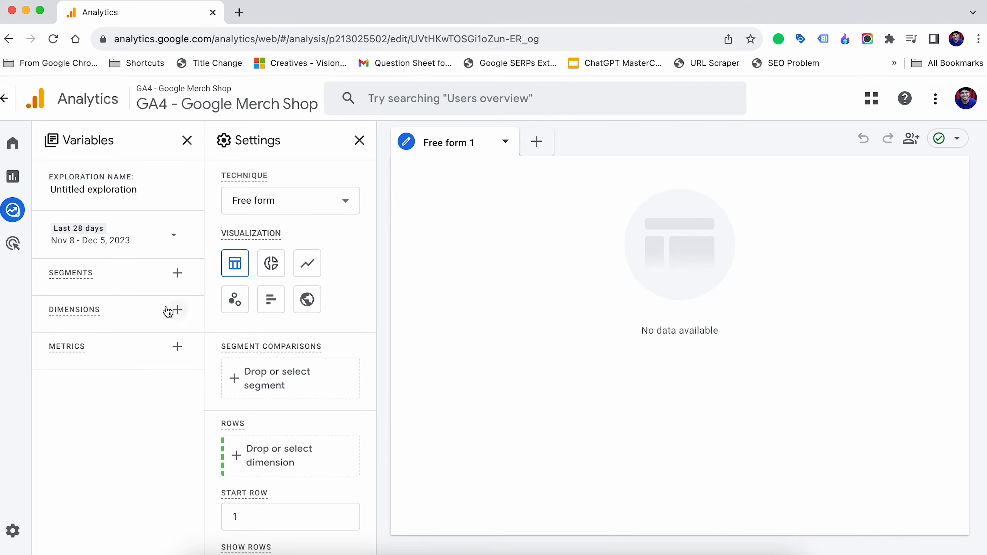
Import the Session source / medium dimension and the Total users metric into the new exploration's variables
{"action": "left_click", "coordinate": [177, 309]}
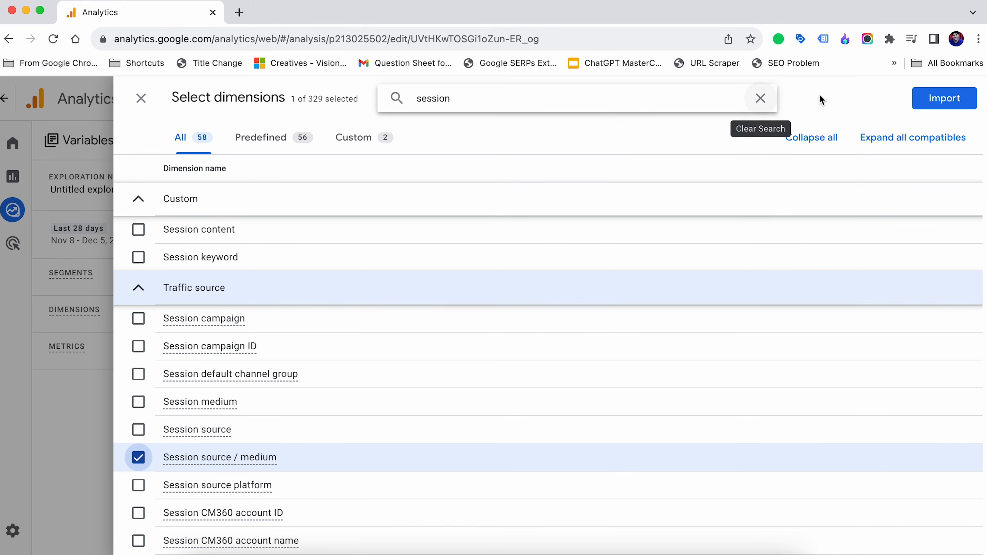
{"action": "left_click", "coordinate": [941, 99]}
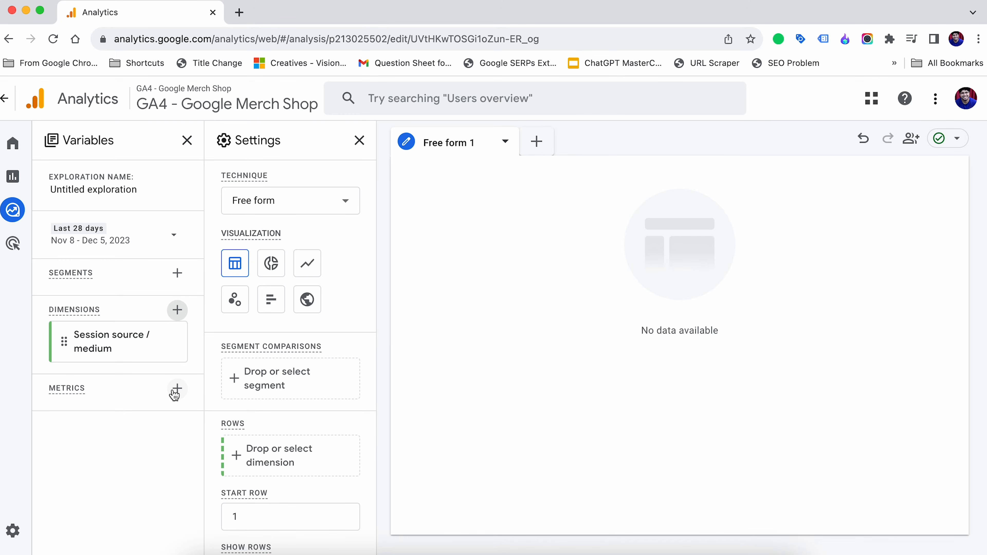
{"action": "left_click", "coordinate": [177, 389]}
{"action": "type", "text": "total user"}
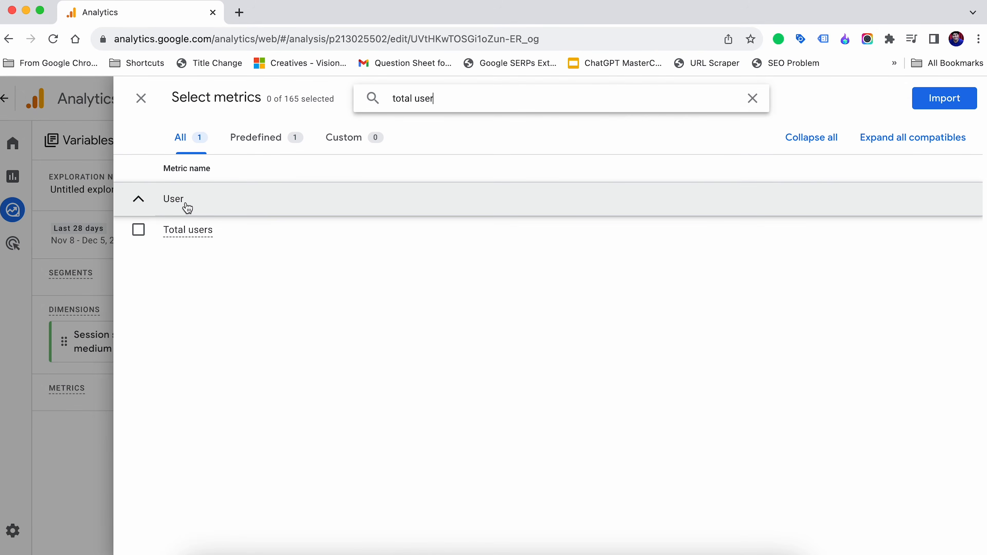
{"action": "left_click", "coordinate": [139, 229]}
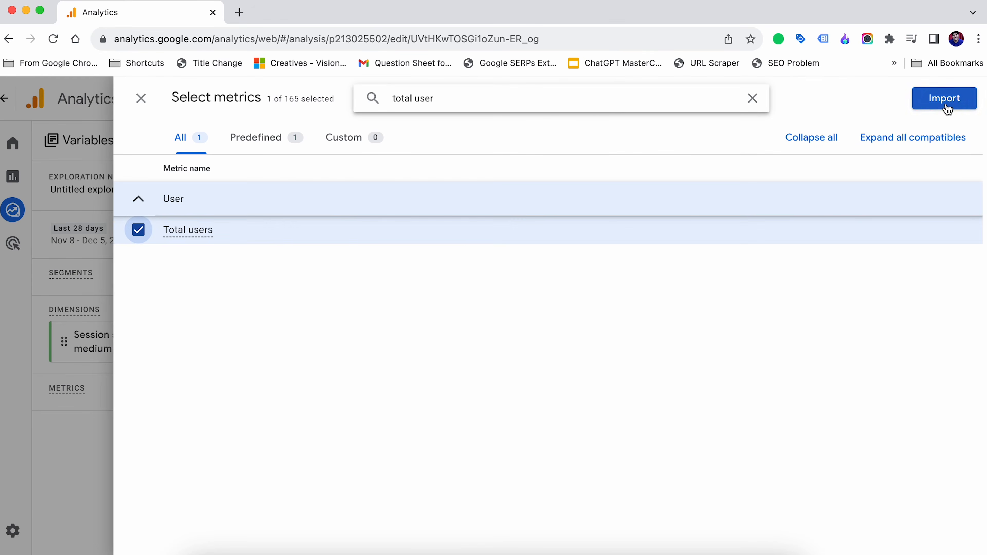
{"action": "left_click", "coordinate": [944, 99]}
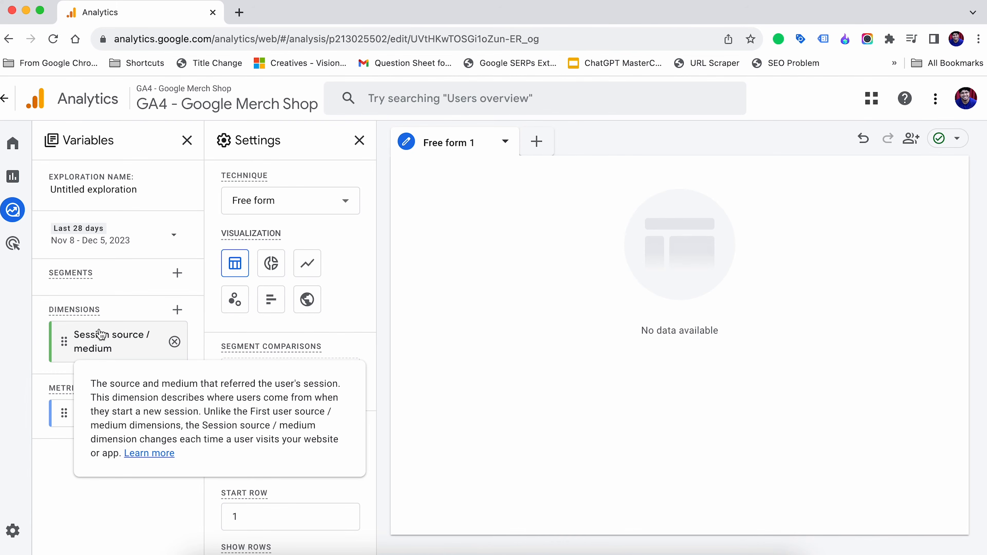
Find the Device category dimension by searching for "device" and import it into the exploration's variables
{"action": "left_click", "coordinate": [177, 311]}
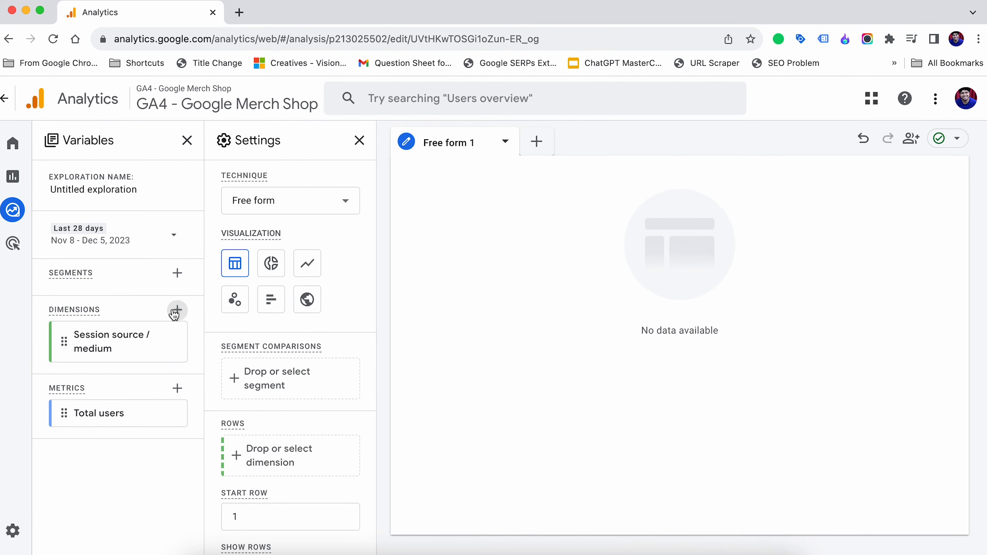
{"action": "left_click", "coordinate": [487, 99]}
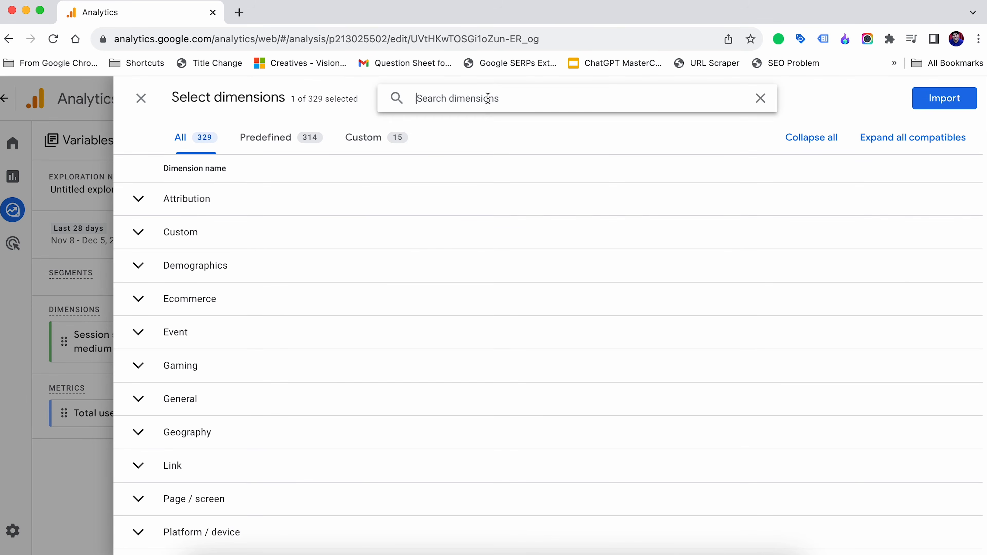
{"action": "type", "text": "device"}
{"action": "scroll", "coordinate": [180, 313], "scroll_direction": "down", "scroll_amount": 10}
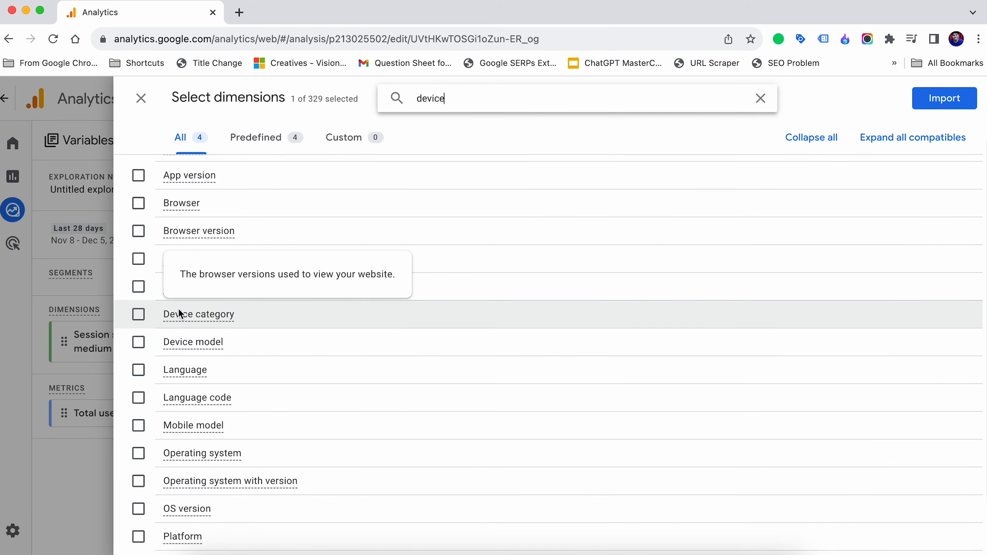
{"action": "left_click", "coordinate": [145, 317]}
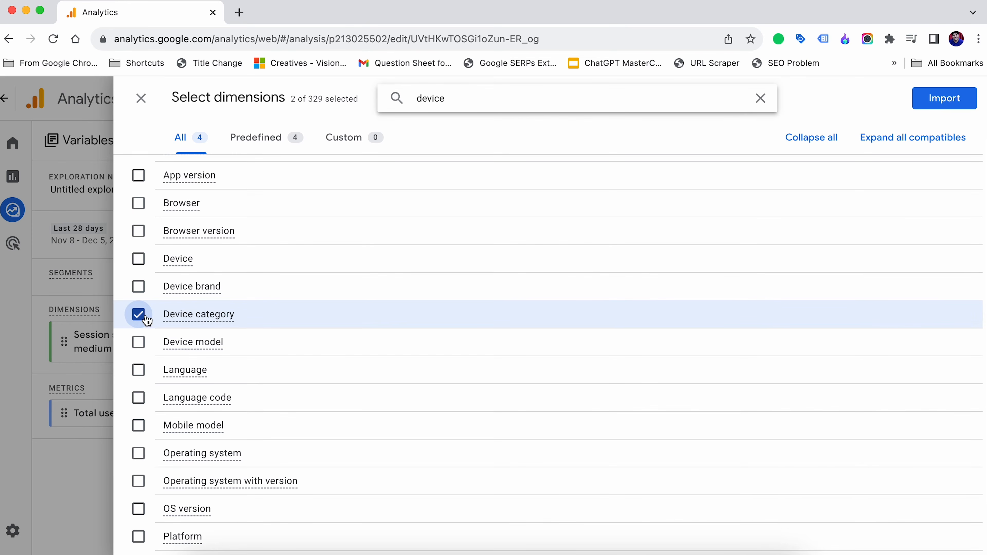
{"action": "left_click", "coordinate": [947, 104]}
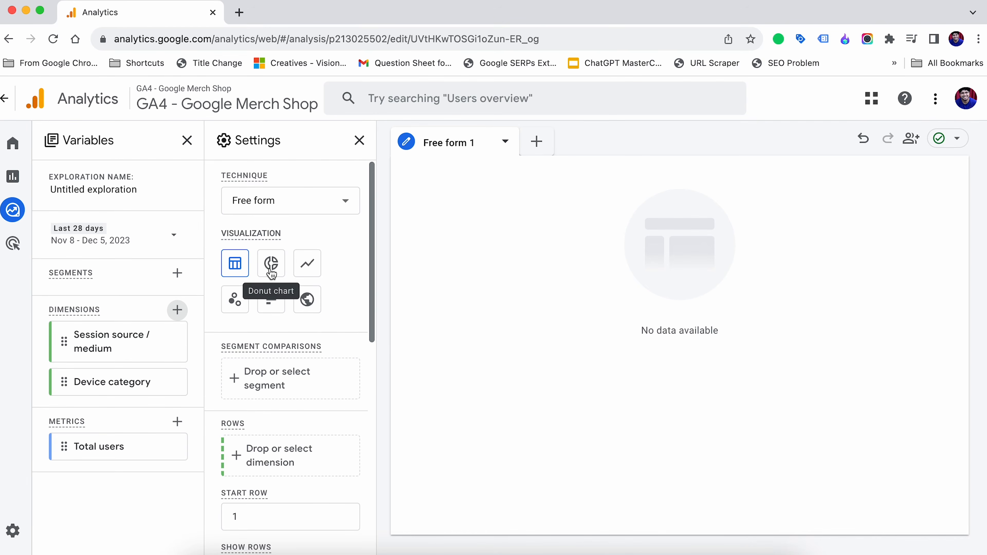
Set Session source / medium as the table's row dimension and Device category as its column dimension
{"action": "scroll", "coordinate": [275, 351], "scroll_direction": "down", "scroll_amount": 2}
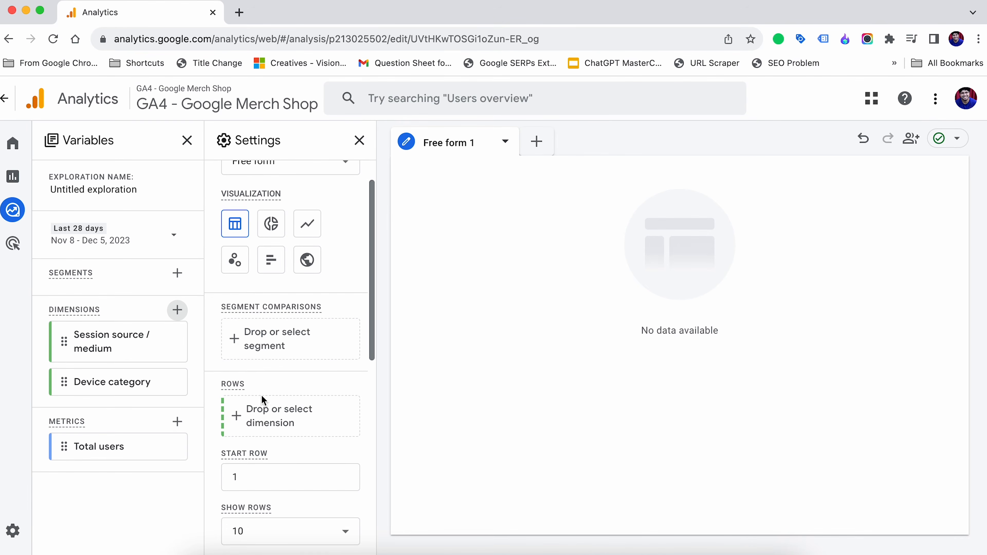
{"action": "left_click", "coordinate": [265, 419]}
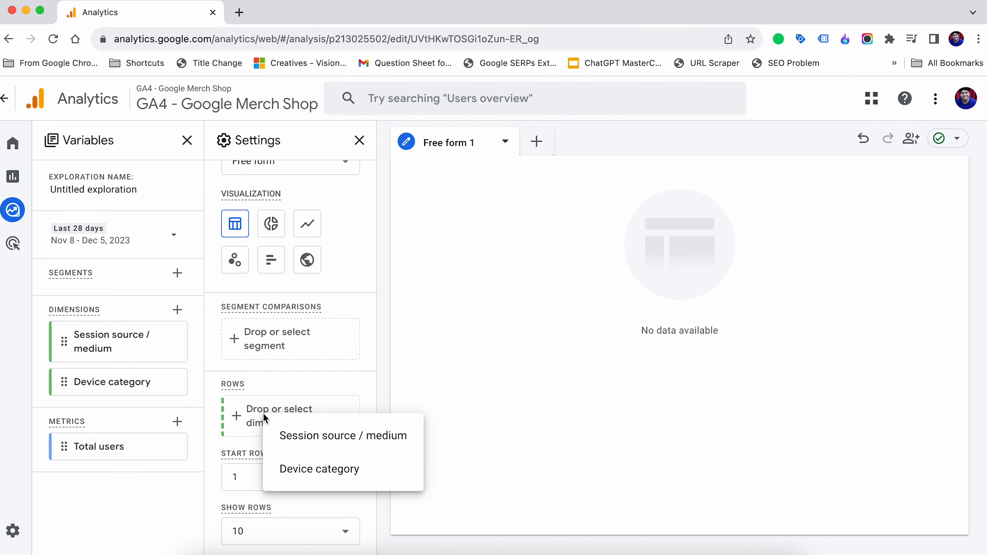
{"action": "left_click", "coordinate": [294, 438]}
{"action": "scroll", "coordinate": [294, 437], "scroll_direction": "down", "scroll_amount": 3}
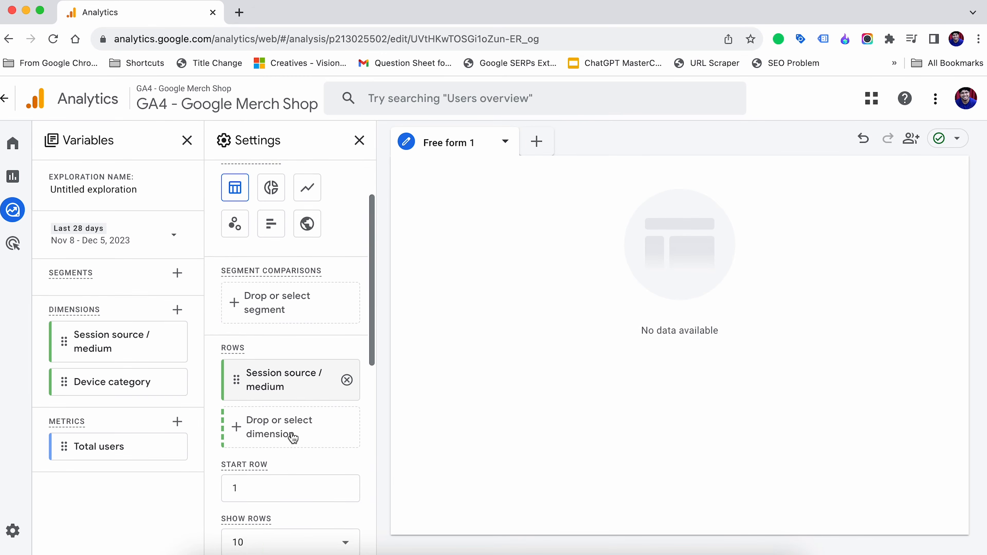
{"action": "scroll", "coordinate": [294, 438], "scroll_direction": "down", "scroll_amount": 1}
{"action": "scroll", "coordinate": [293, 437], "scroll_direction": "down", "scroll_amount": 3}
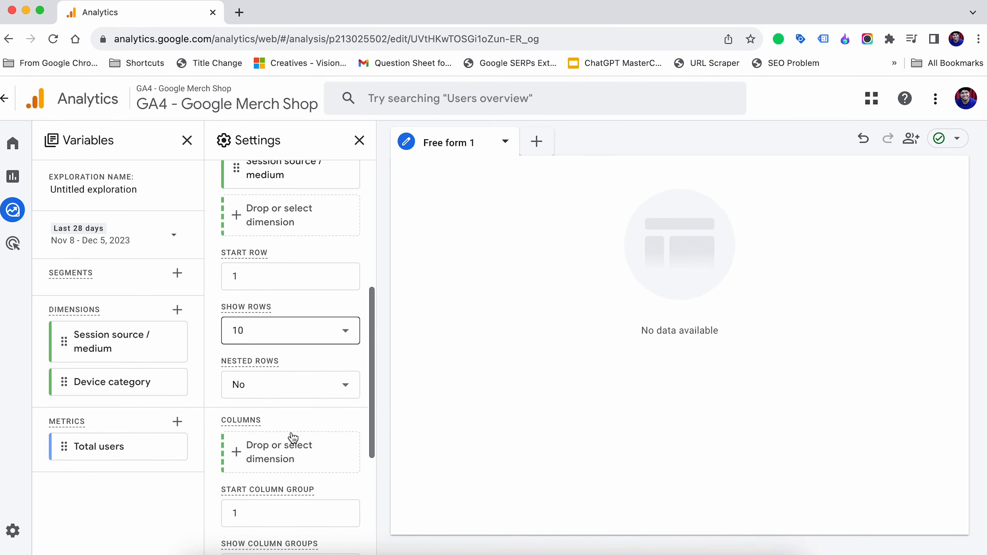
{"action": "left_click", "coordinate": [278, 431]}
{"action": "left_click", "coordinate": [260, 369]}
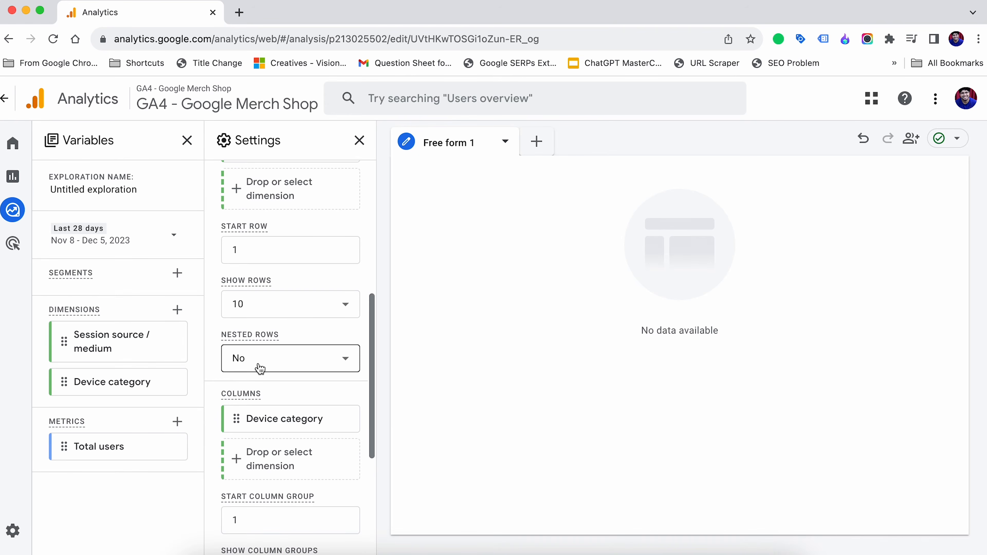
Add the Total users metric as the values of the free form table
{"action": "mouse_move", "coordinate": [273, 418]}
{"action": "scroll", "coordinate": [282, 335], "scroll_direction": "down", "scroll_amount": 5}
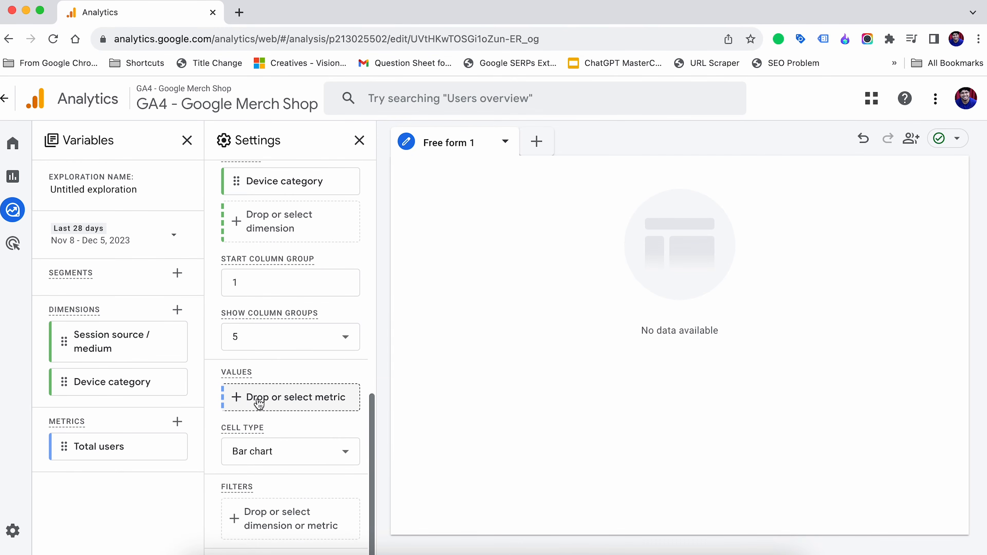
{"action": "left_click", "coordinate": [259, 400]}
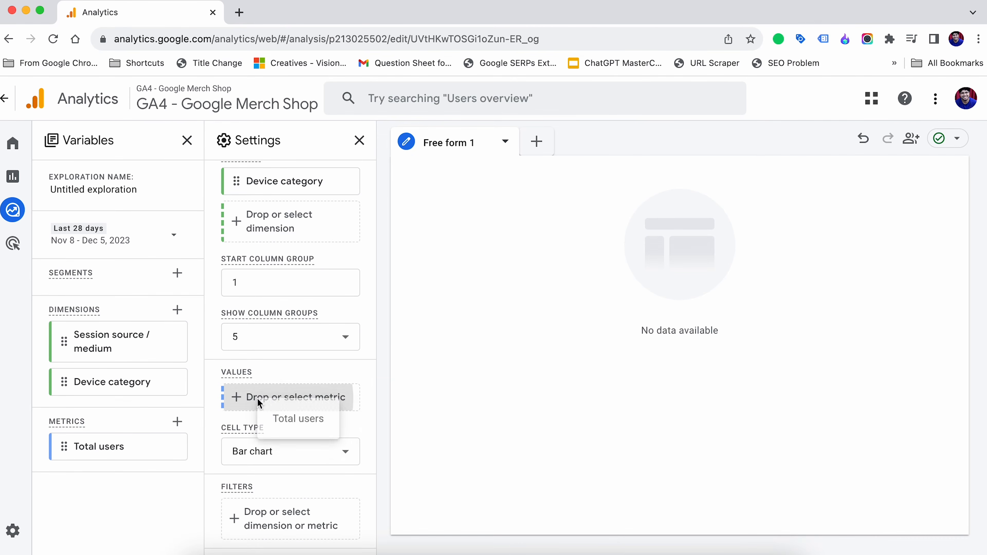
{"action": "left_click", "coordinate": [302, 422]}
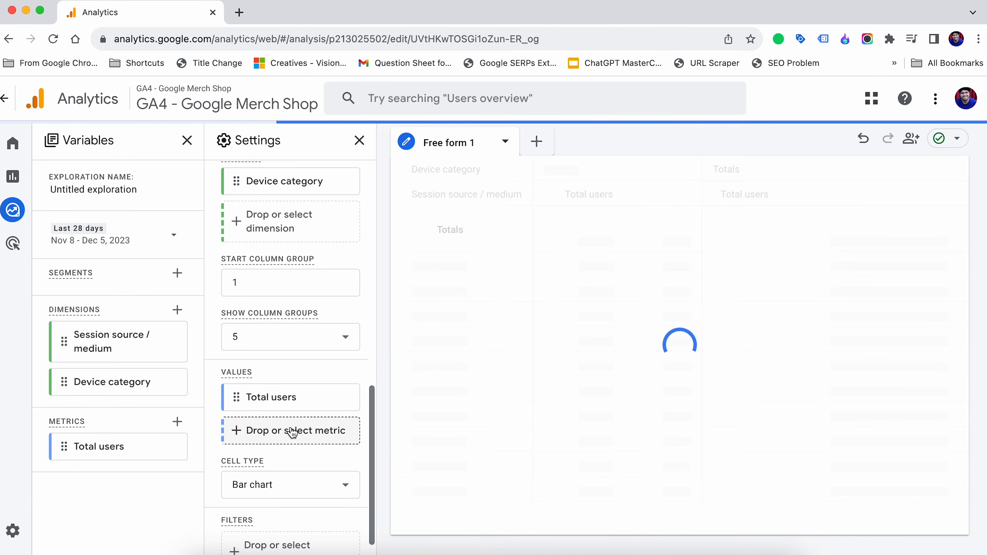
Review the row, column and value settings against the table, and examine total users per device category across all columns
{"action": "mouse_move", "coordinate": [107, 453]}
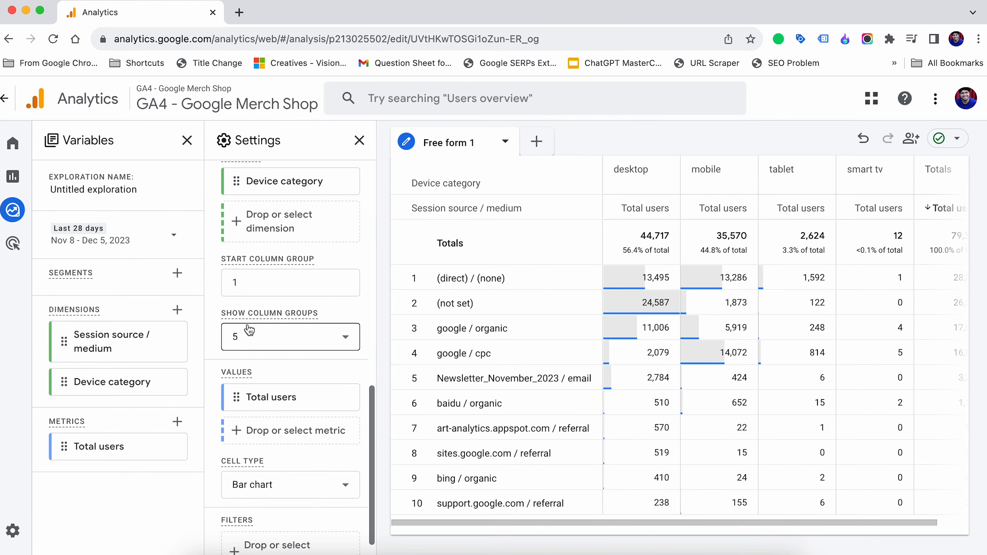
{"action": "scroll", "coordinate": [272, 311], "scroll_direction": "up", "scroll_amount": 10}
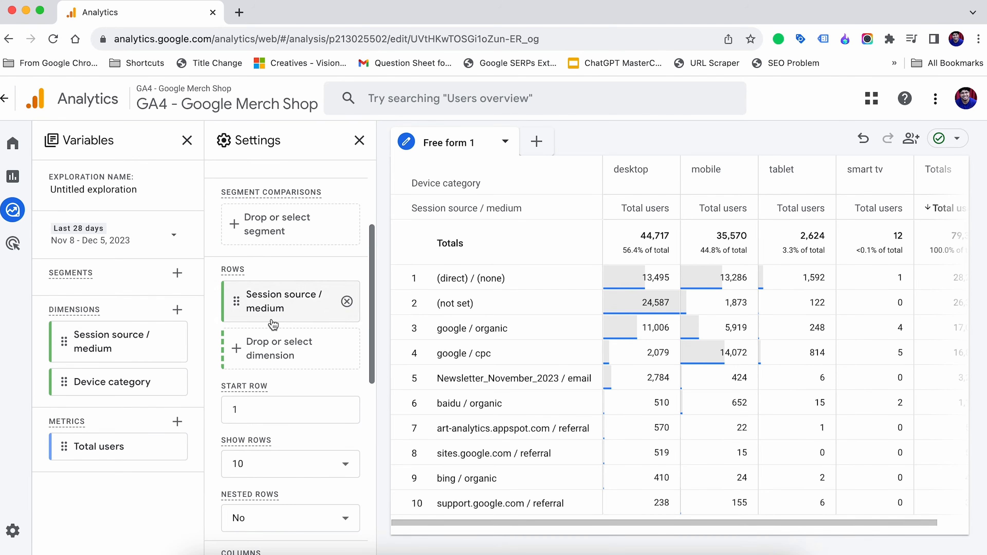
{"action": "mouse_move", "coordinate": [270, 314]}
{"action": "scroll", "coordinate": [270, 314], "scroll_direction": "down", "scroll_amount": 2}
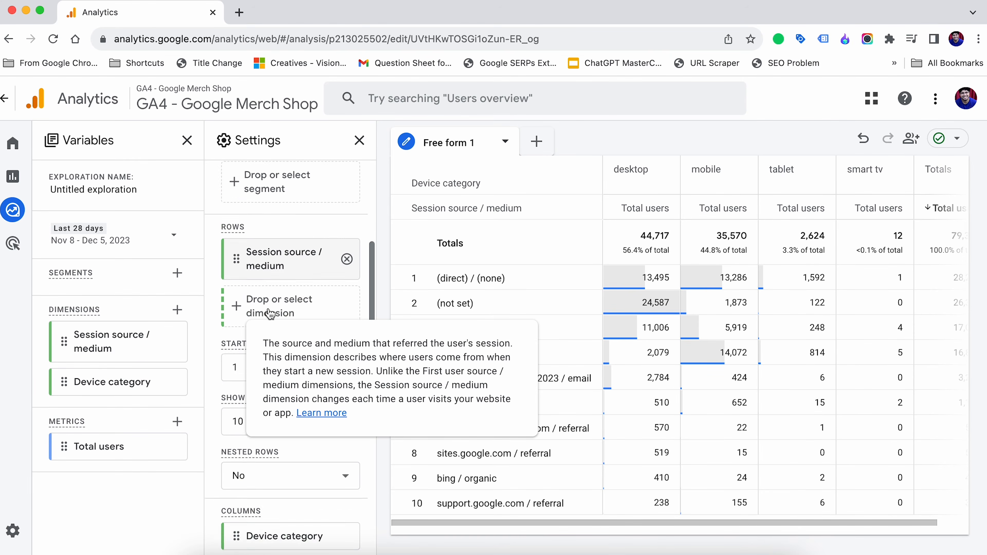
{"action": "scroll", "coordinate": [270, 314], "scroll_direction": "down", "scroll_amount": 7}
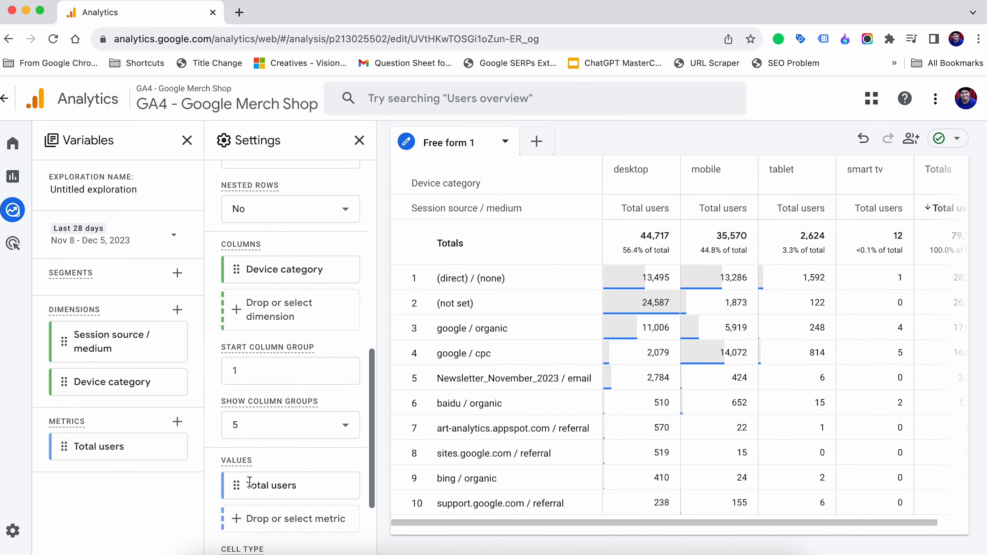
{"action": "scroll", "coordinate": [250, 482], "scroll_direction": "down", "scroll_amount": 1}
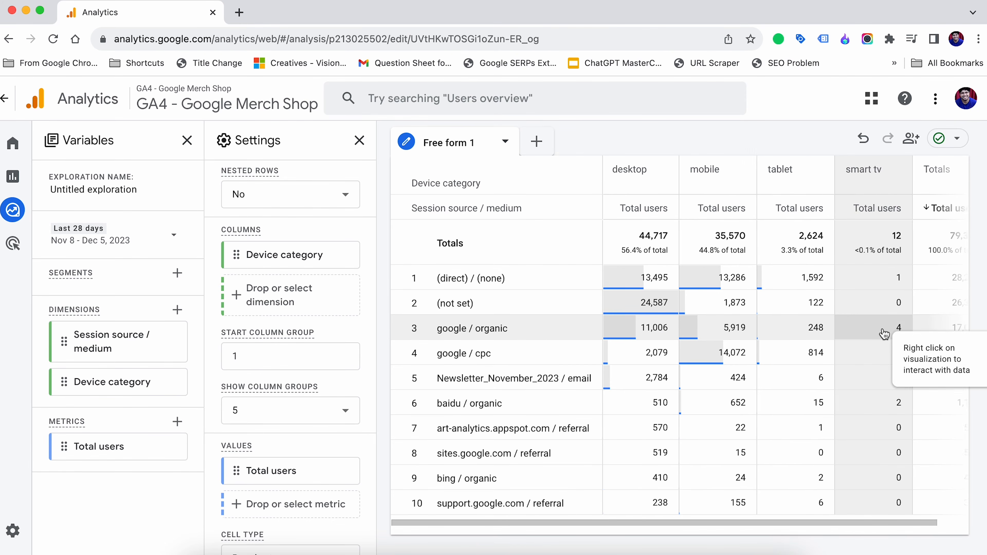
{"action": "scroll", "coordinate": [883, 333], "scroll_direction": "right", "scroll_amount": 2}
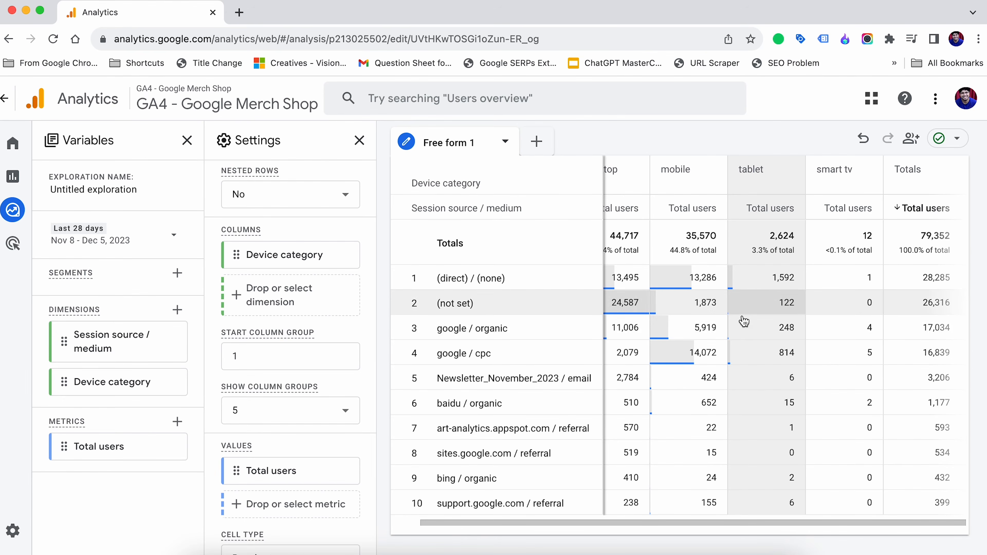
{"action": "scroll", "coordinate": [743, 322], "scroll_direction": "left", "scroll_amount": 2}
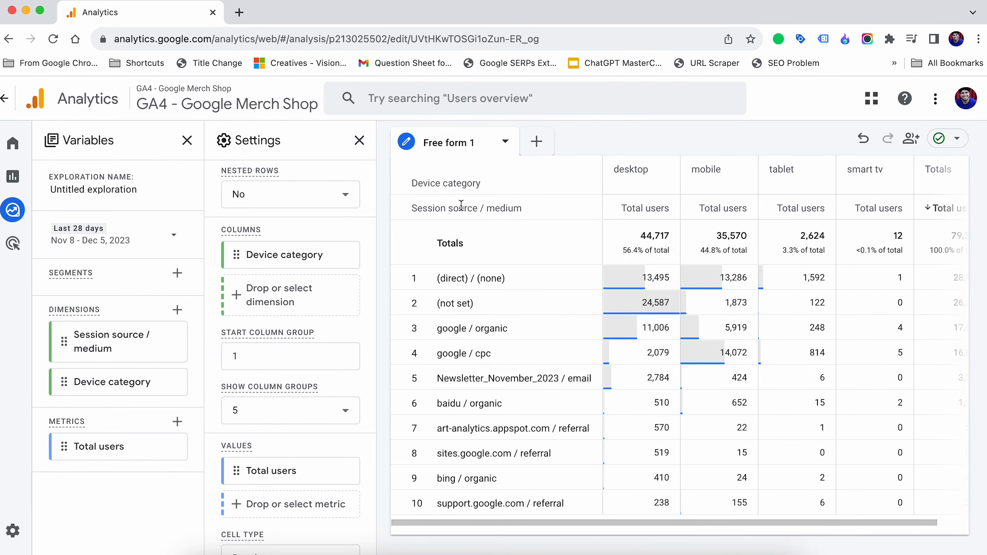
Exclude the (direct) / (none) and (not set) rows from the table, and check the filtering options for google / organic
{"action": "left_click", "coordinate": [463, 278]}
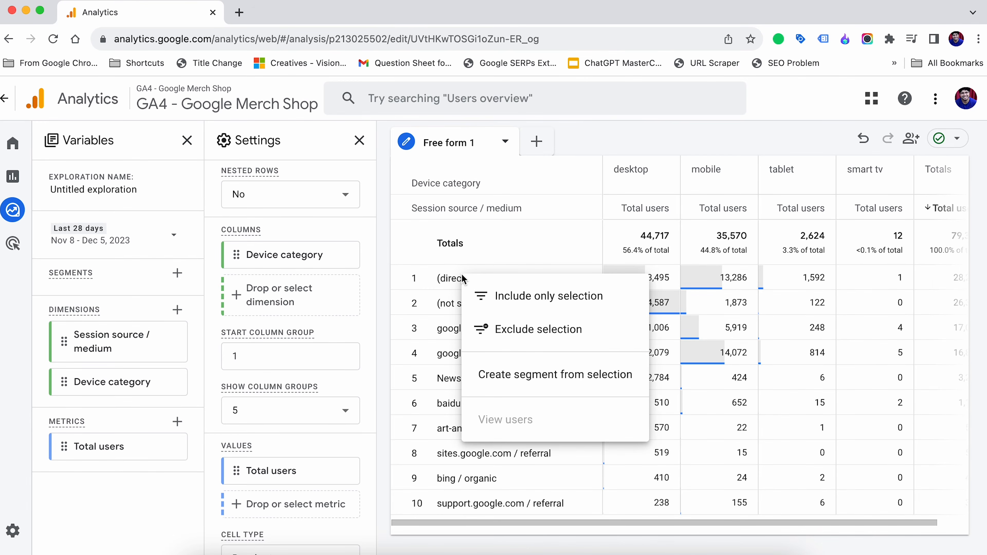
{"action": "left_click", "coordinate": [458, 274]}
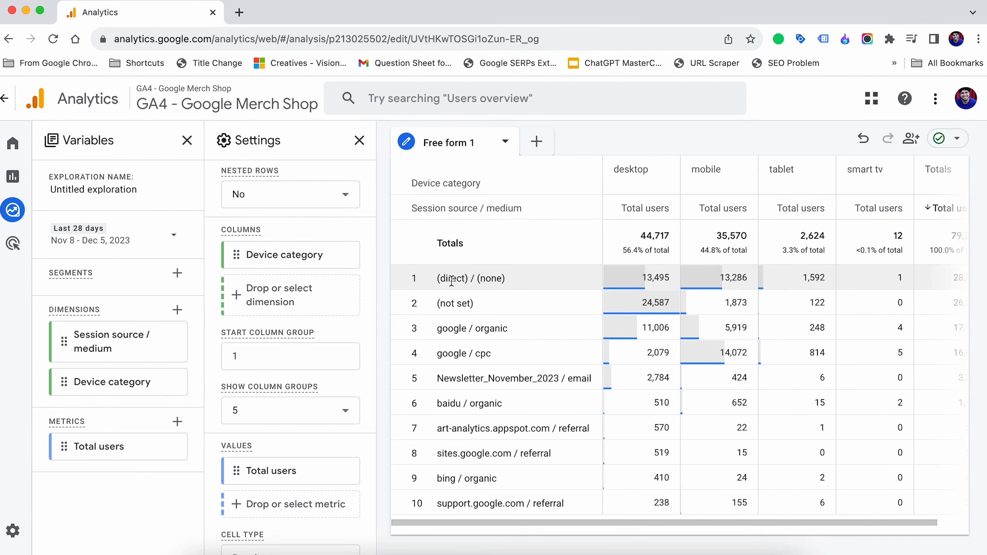
{"action": "right_click", "coordinate": [452, 282]}
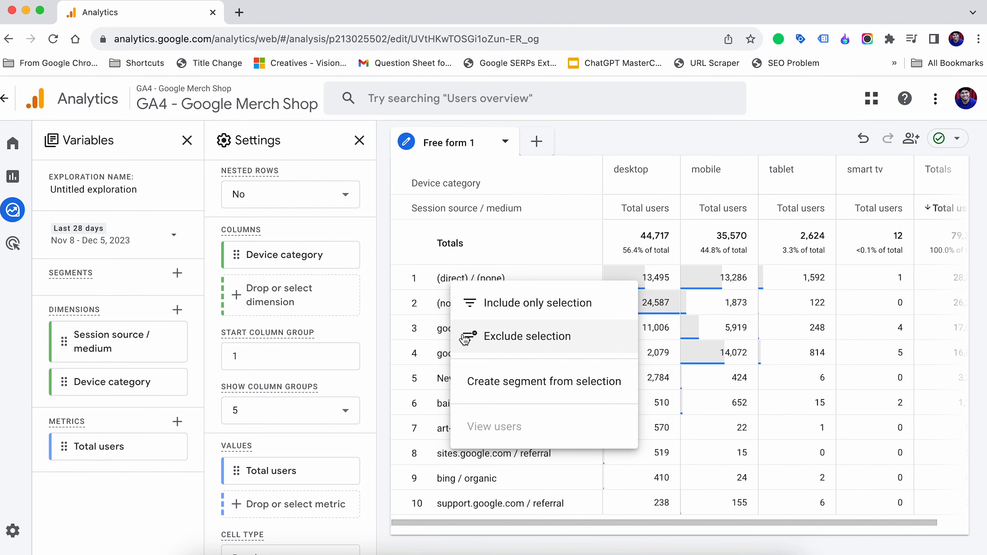
{"action": "left_click", "coordinate": [494, 341]}
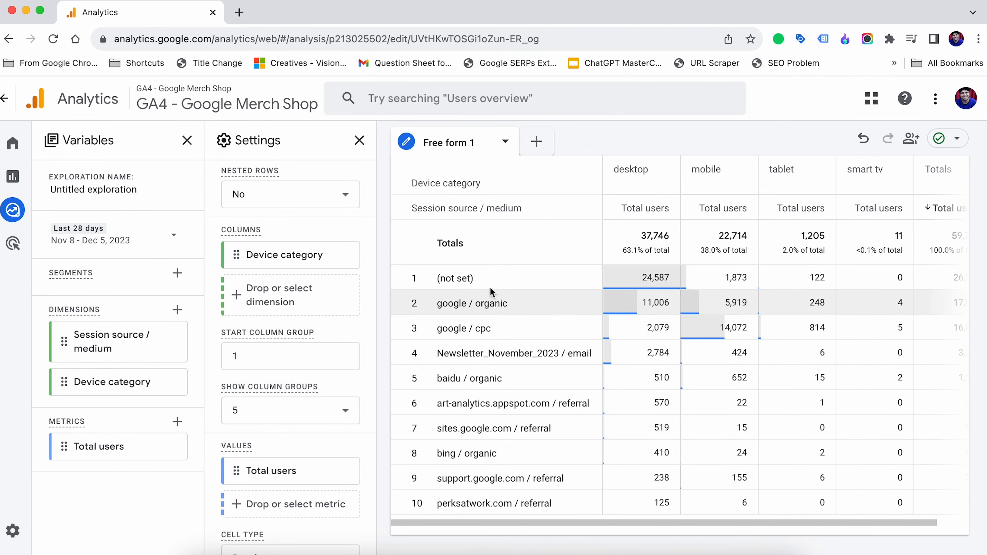
{"action": "right_click", "coordinate": [453, 278]}
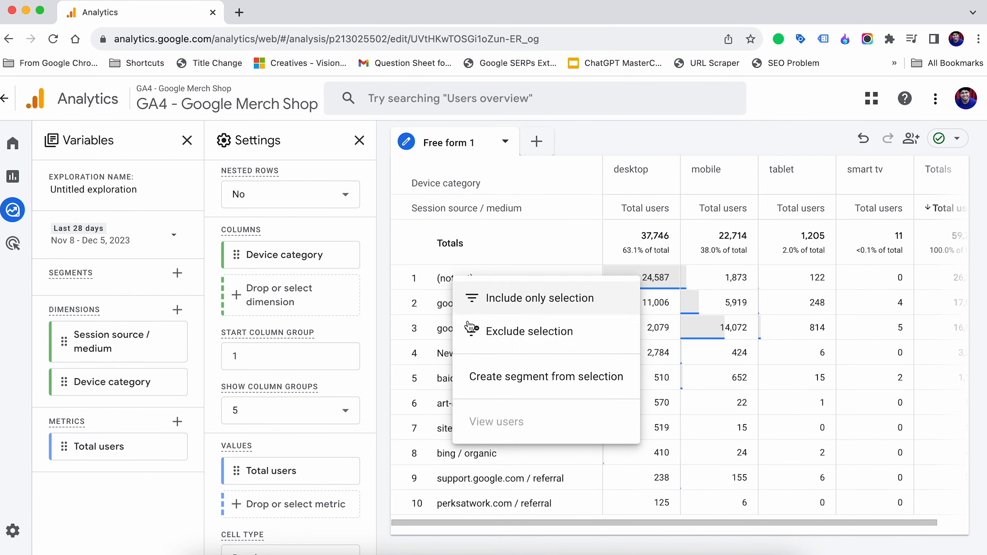
{"action": "left_click", "coordinate": [471, 332]}
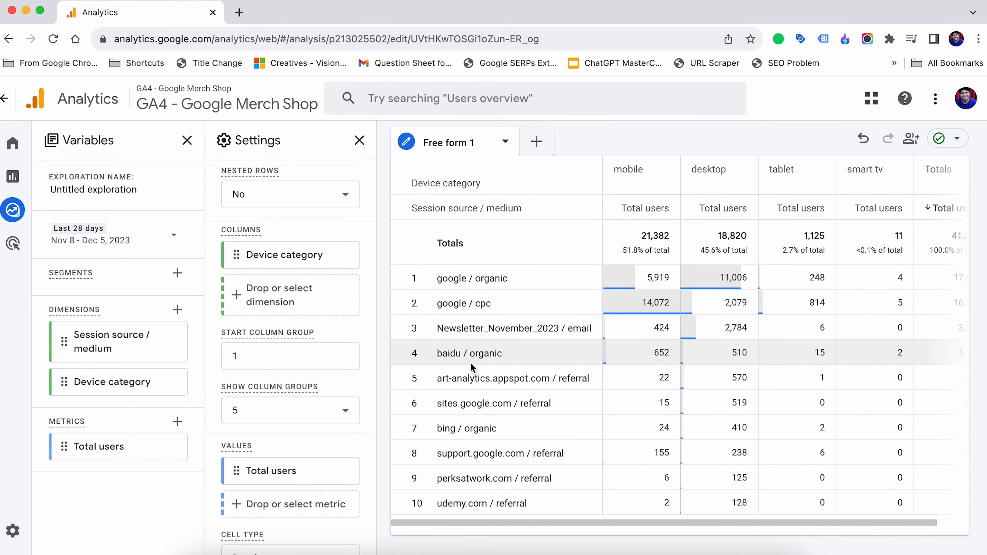
{"action": "right_click", "coordinate": [474, 283]}
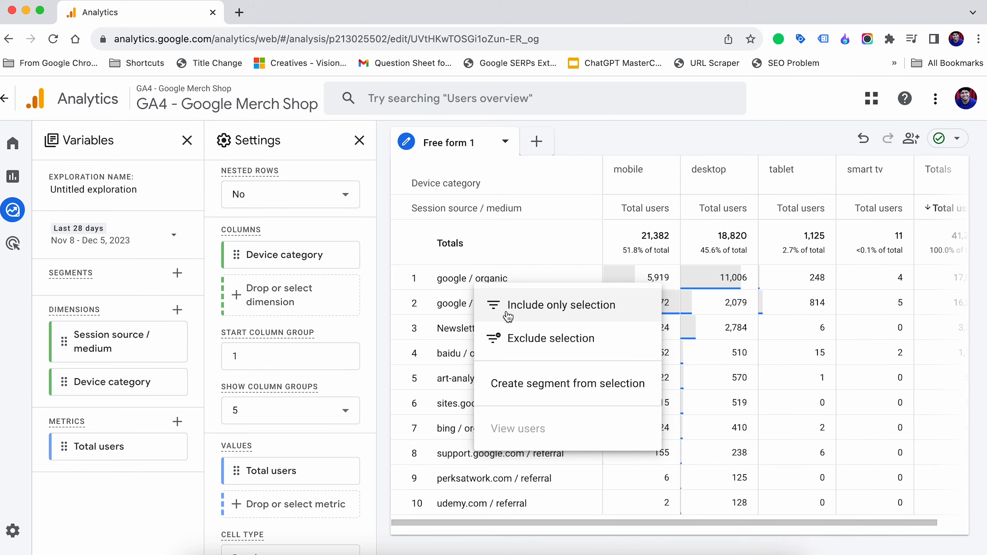
{"action": "left_click", "coordinate": [447, 277]}
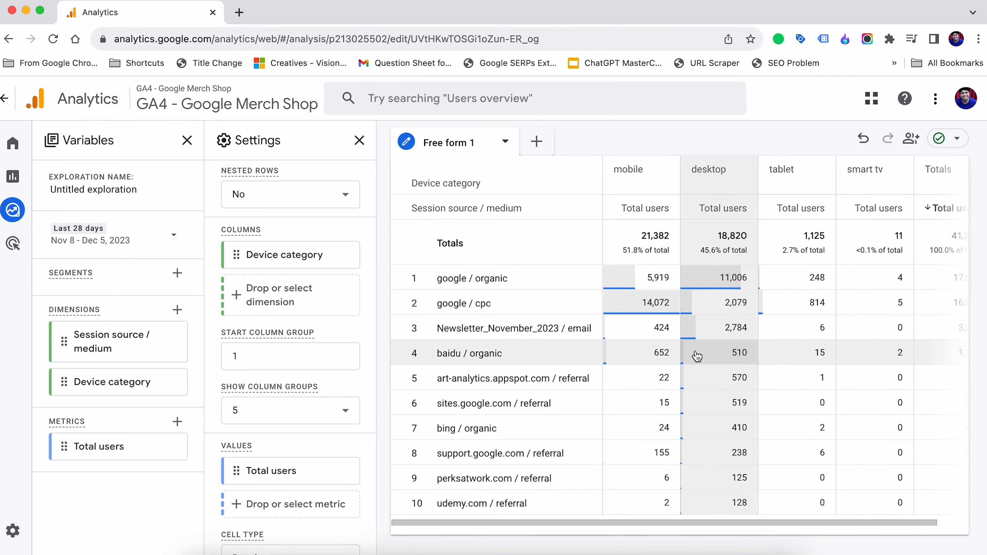
Rename the exploration as Second Dashboard Tutorial
{"action": "scroll", "coordinate": [291, 349], "scroll_direction": "up", "scroll_amount": 10}
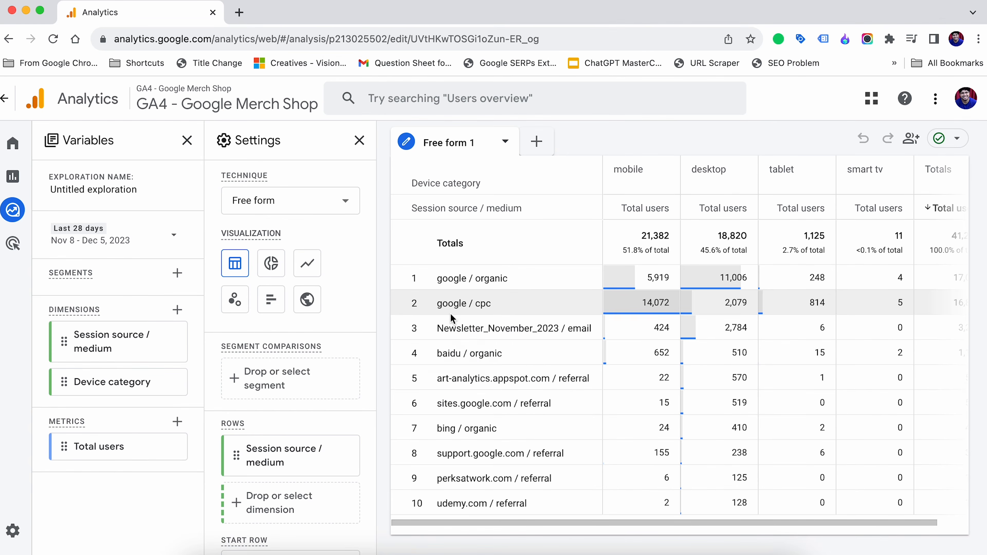
{"action": "left_click", "coordinate": [72, 193]}
{"action": "type", "text": "Seco"}
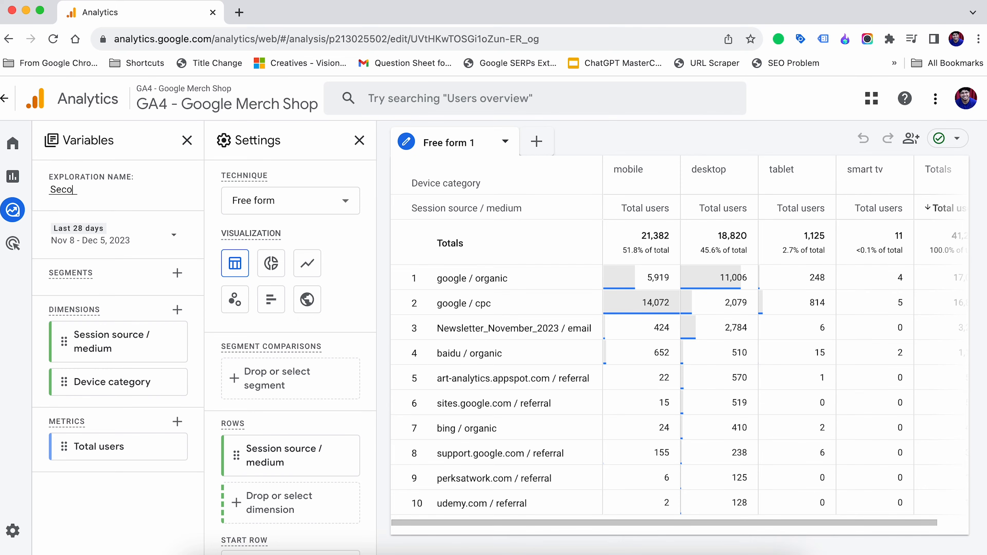
{"action": "type", "text": "nd Dashboard"}
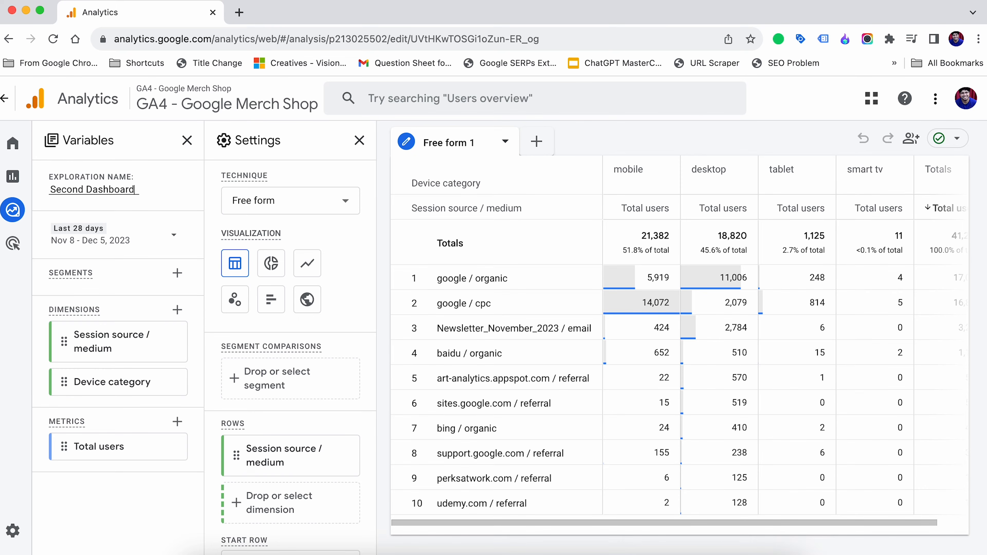
{"action": "type", "text": " Tutorial"}
{"action": "left_click", "coordinate": [104, 209]}
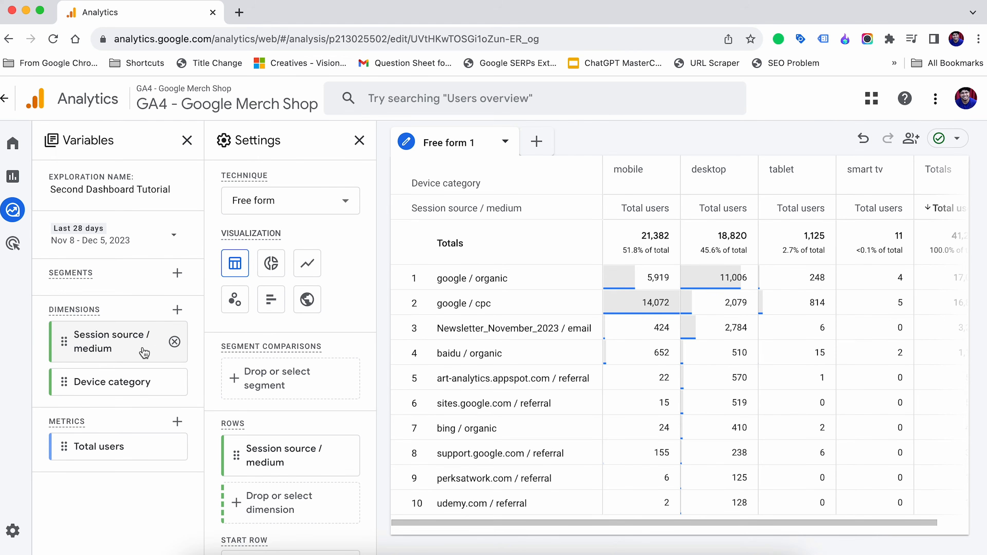
Replace the Session source / medium dimension in the exploration's variables with the Source and Medium dimensions
{"action": "left_click", "coordinate": [174, 342]}
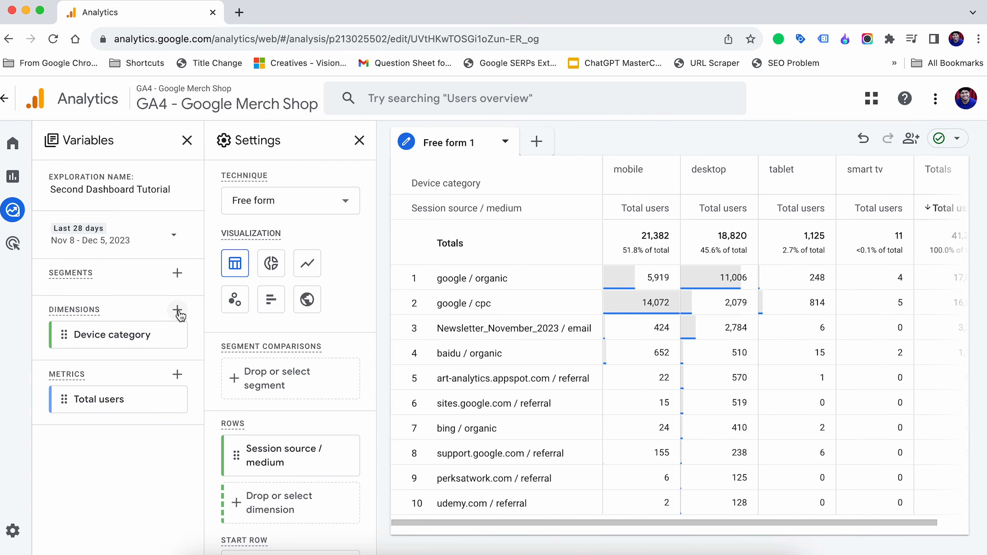
{"action": "left_click", "coordinate": [178, 310]}
{"action": "left_click", "coordinate": [460, 102]}
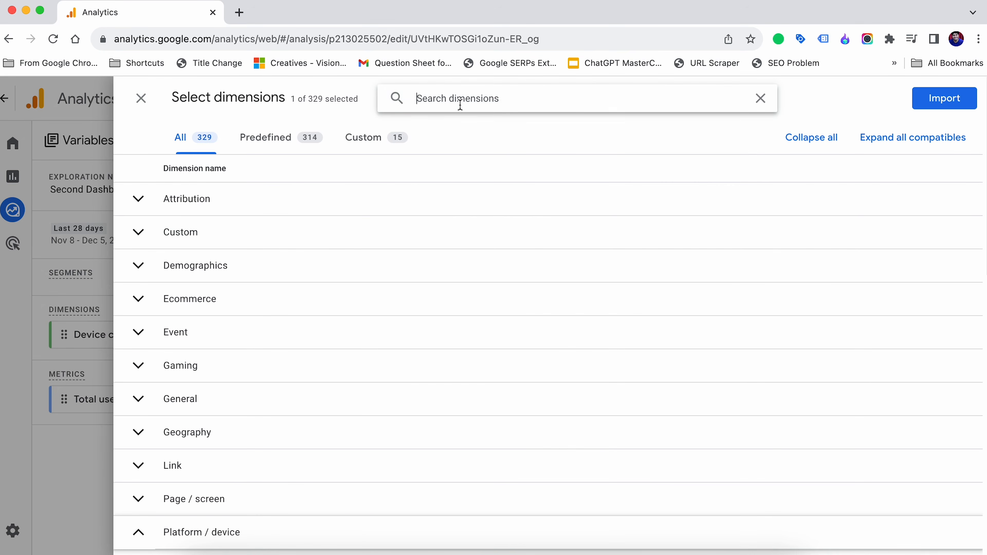
{"action": "type", "text": "source"}
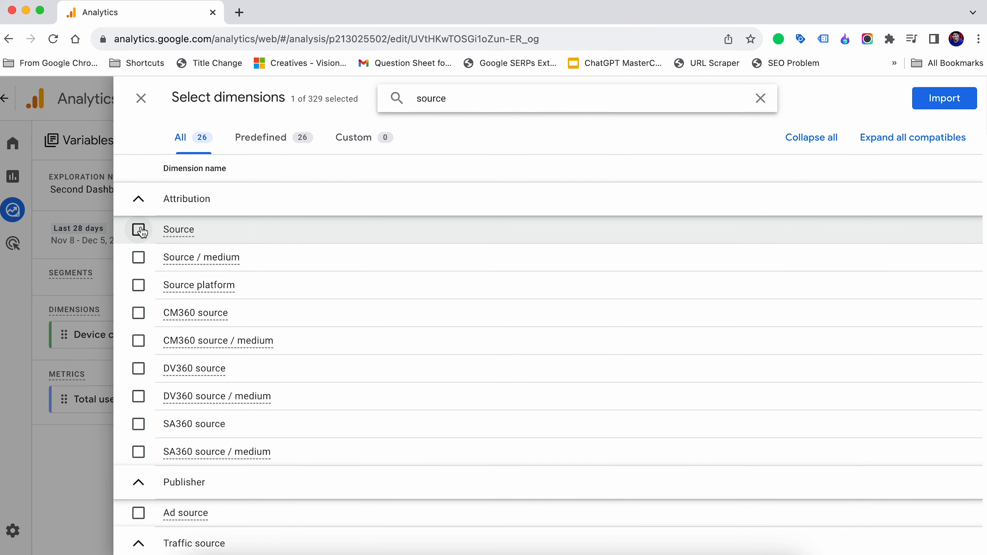
{"action": "left_click", "coordinate": [140, 230]}
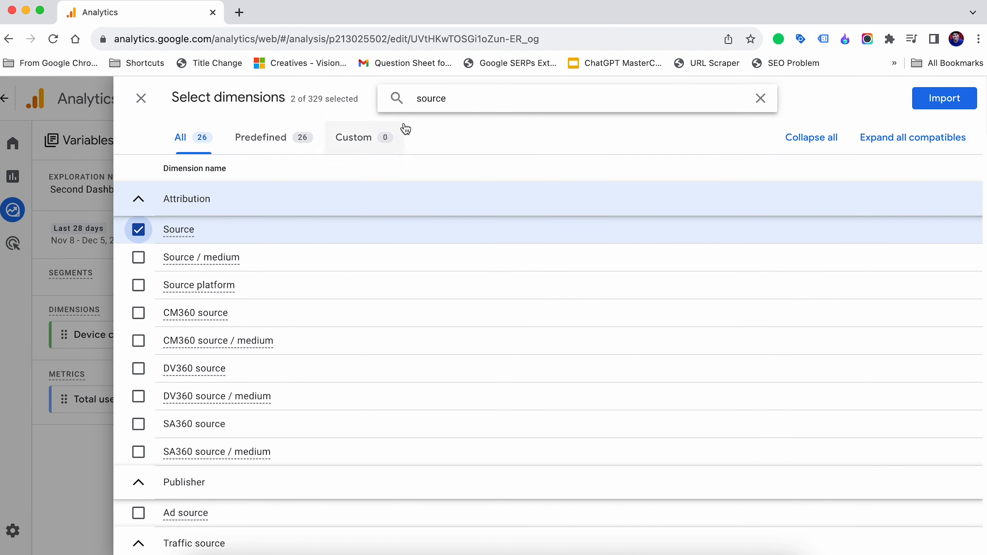
{"action": "left_click", "coordinate": [568, 106]}
{"action": "double_click", "coordinate": [405, 99]}
{"action": "type", "text": "m"}
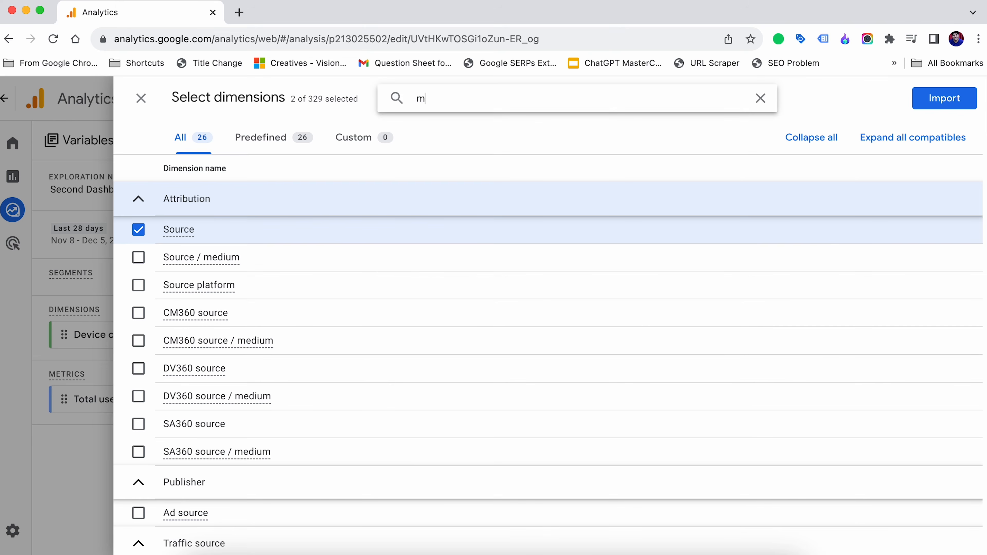
{"action": "type", "text": "edium"}
{"action": "left_click", "coordinate": [961, 102]}
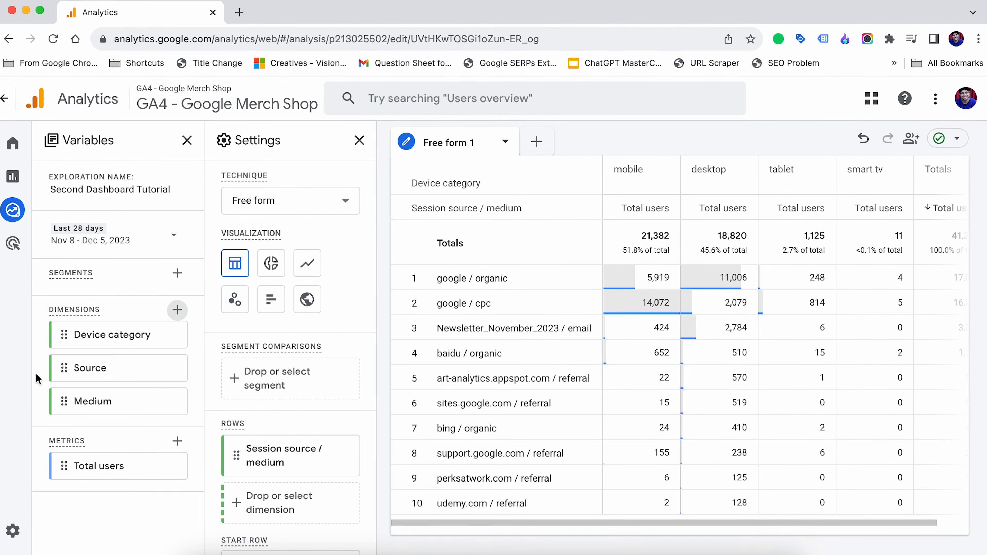
{"action": "scroll", "coordinate": [264, 406], "scroll_direction": "down", "scroll_amount": 2}
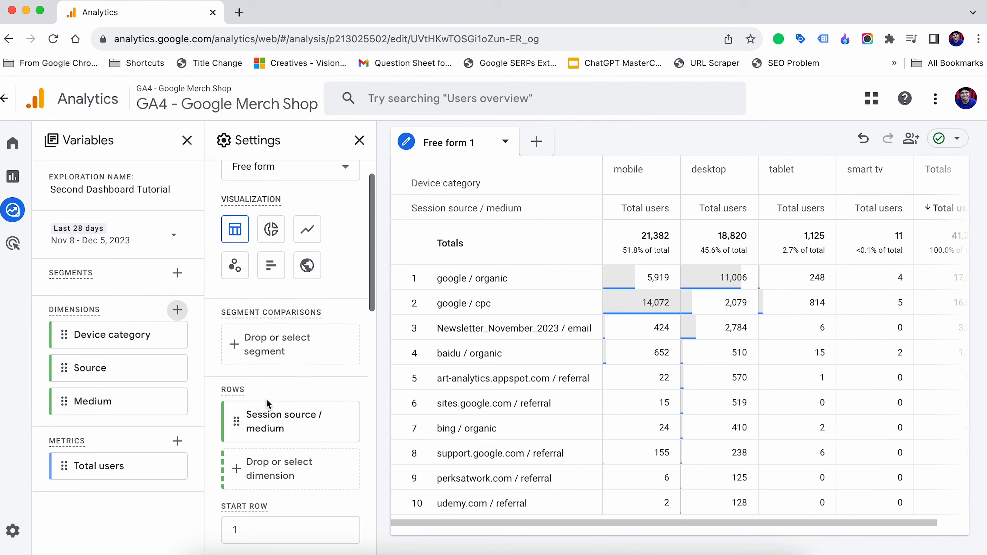
{"action": "scroll", "coordinate": [267, 404], "scroll_direction": "down", "scroll_amount": 8}
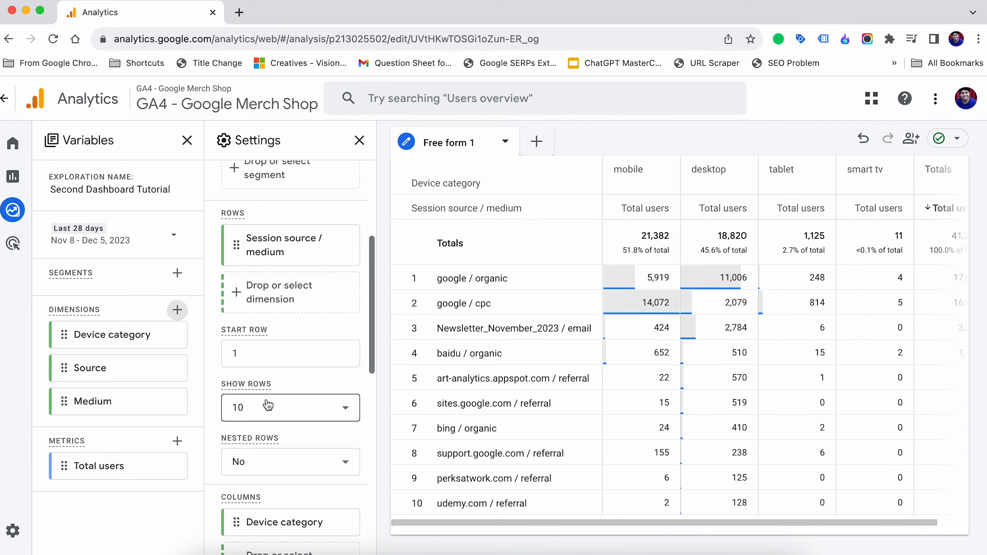
{"action": "scroll", "coordinate": [267, 401], "scroll_direction": "down", "scroll_amount": 2}
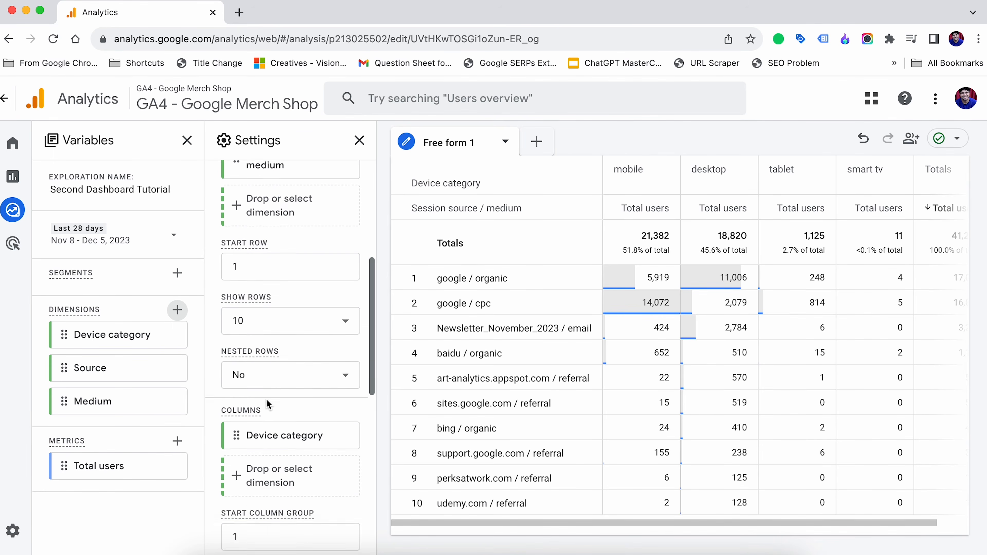
{"action": "left_click", "coordinate": [264, 494]}
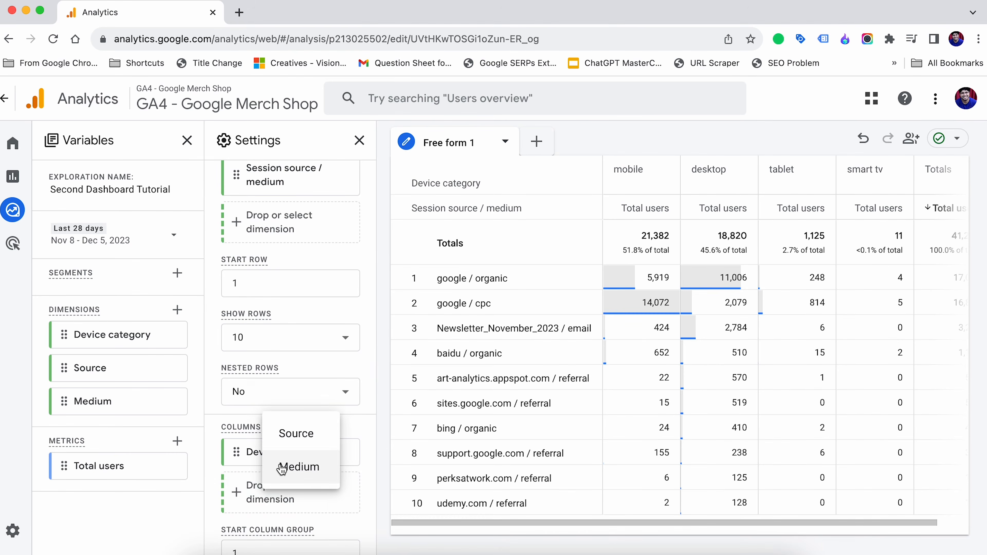
{"action": "left_click", "coordinate": [282, 468]}
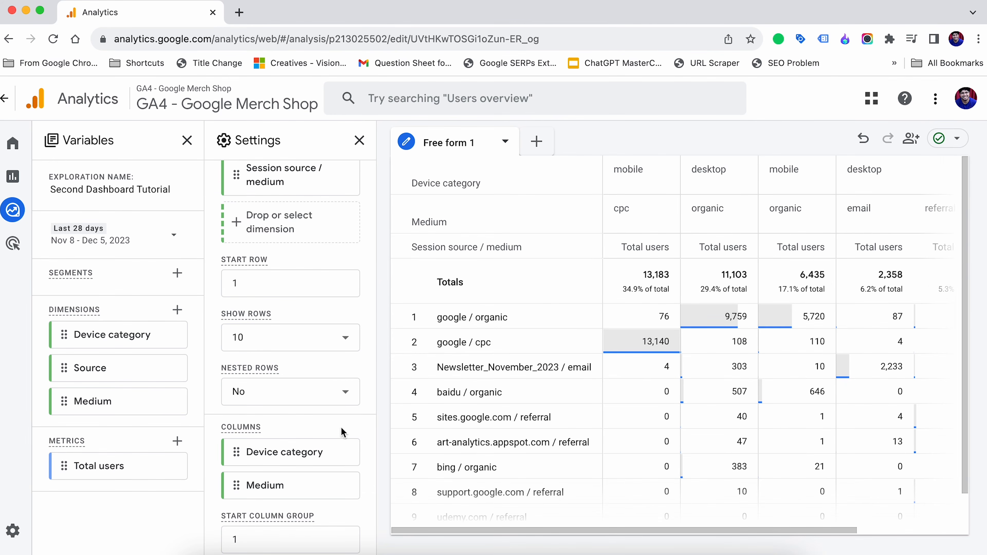
{"action": "left_click", "coordinate": [346, 485]}
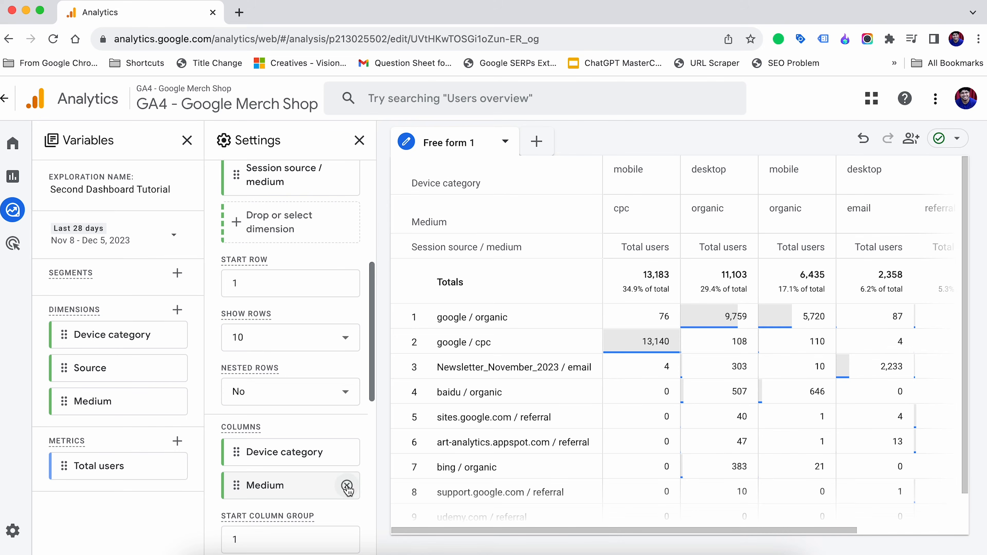
Use Source and Medium as the table's row dimensions and remove Session source / medium from the rows
{"action": "left_click", "coordinate": [306, 332]}
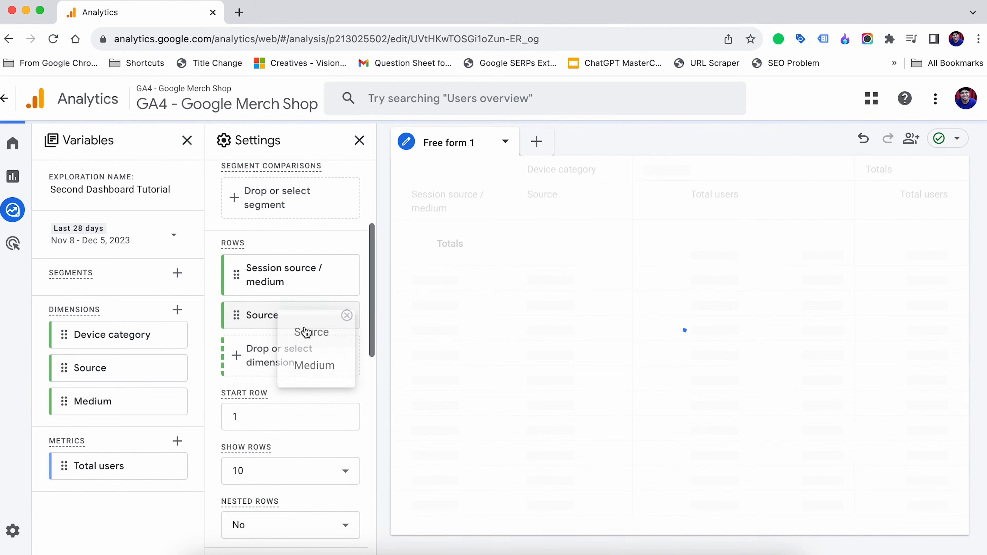
{"action": "left_click", "coordinate": [260, 355]}
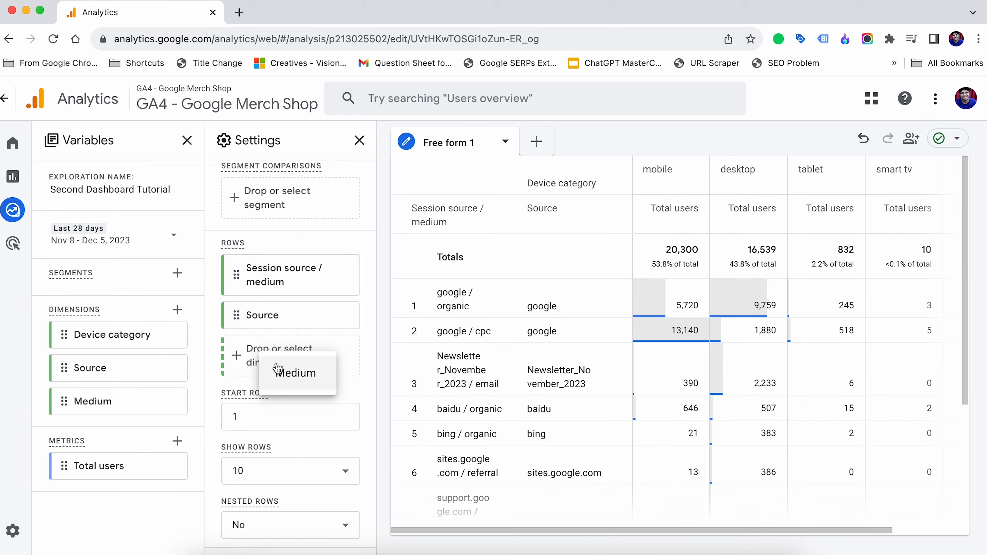
{"action": "left_click", "coordinate": [282, 374]}
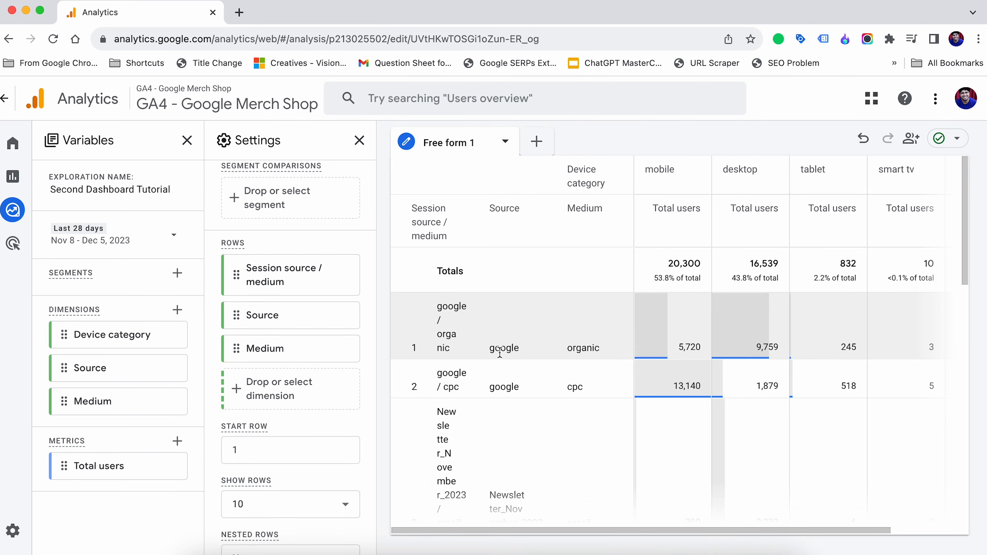
{"action": "scroll", "coordinate": [539, 370], "scroll_direction": "down", "scroll_amount": 2}
{"action": "scroll", "coordinate": [539, 377], "scroll_direction": "down", "scroll_amount": 2}
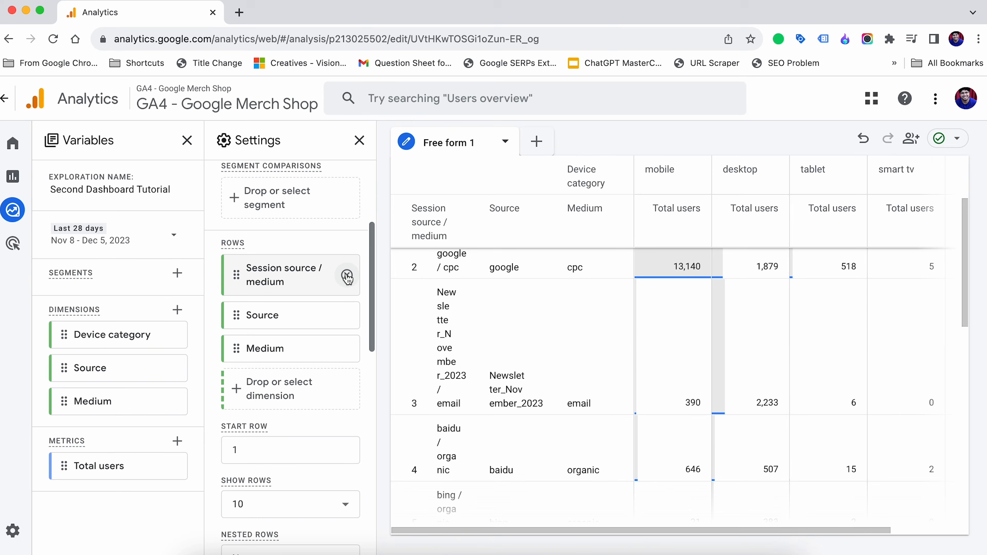
{"action": "left_click", "coordinate": [347, 277]}
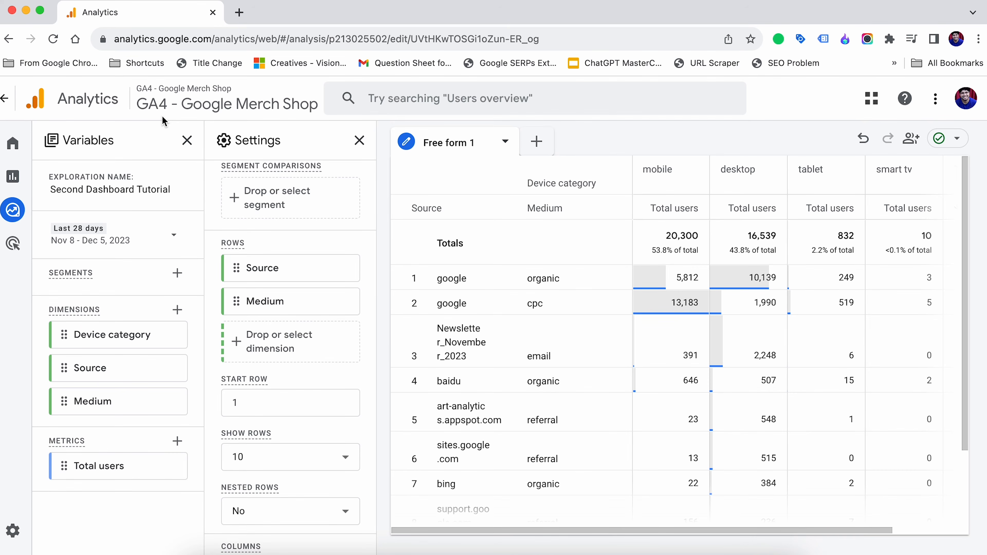
Create a new blank exploration and set its technique to Path exploration
{"action": "scroll", "coordinate": [265, 194], "scroll_direction": "up", "scroll_amount": 5}
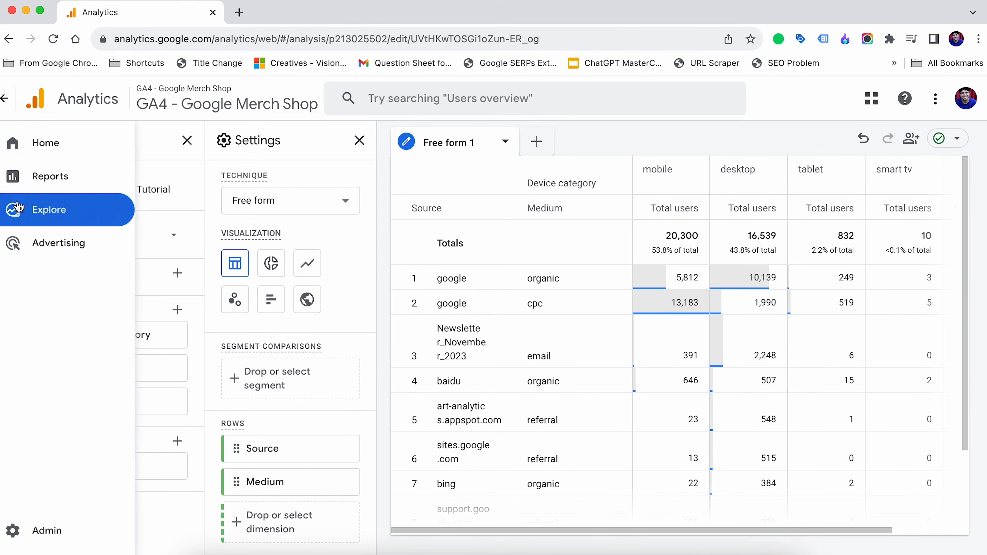
{"action": "left_click", "coordinate": [44, 214]}
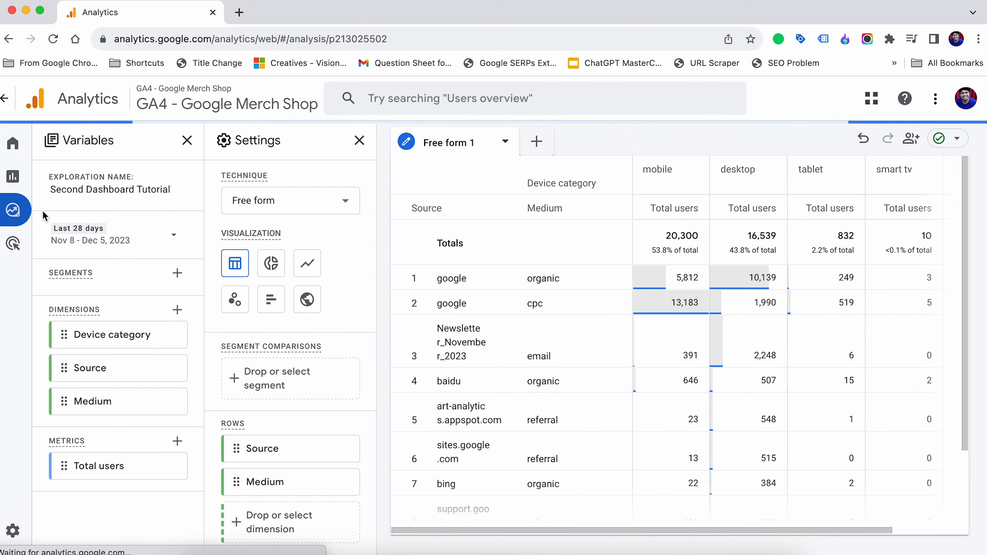
{"action": "left_click", "coordinate": [176, 274]}
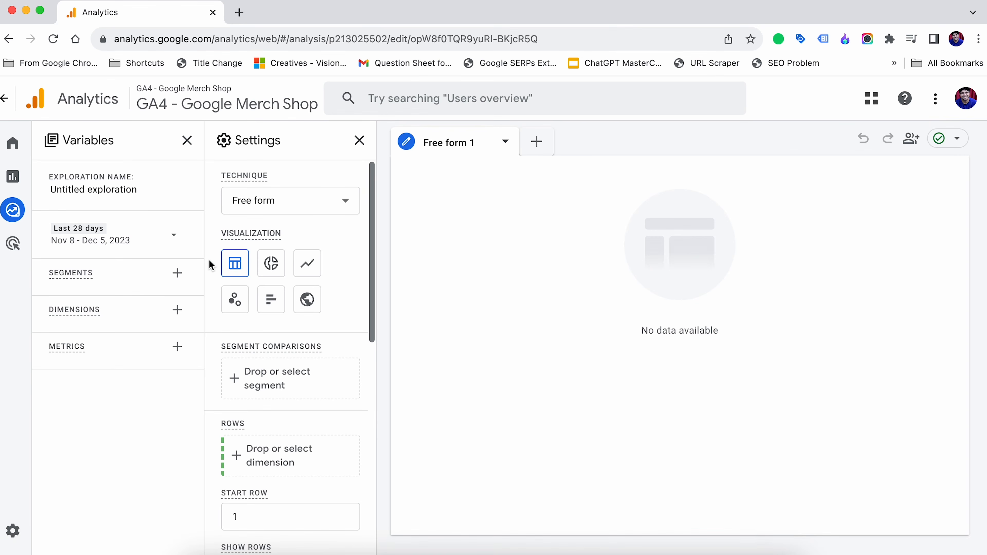
{"action": "left_click", "coordinate": [263, 196]}
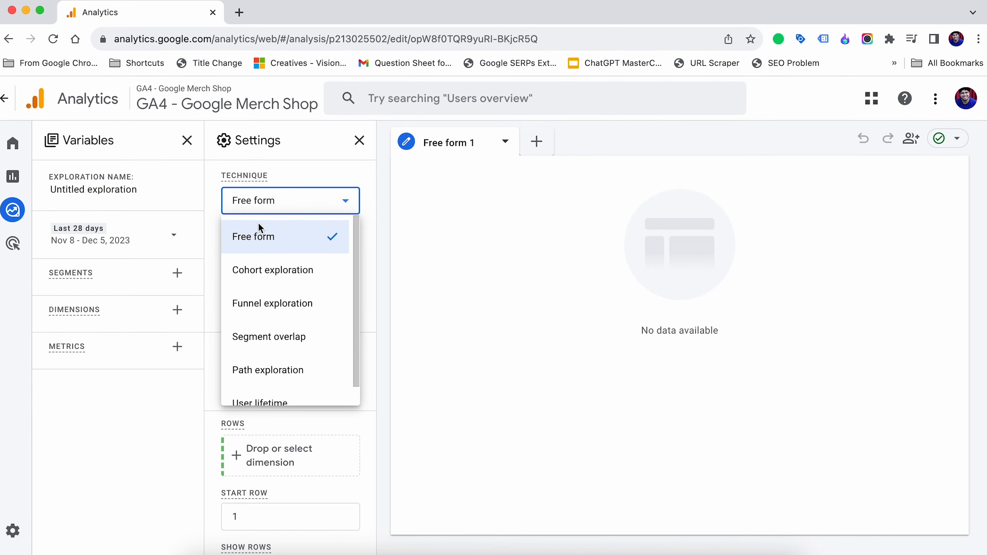
{"action": "left_click", "coordinate": [253, 371]}
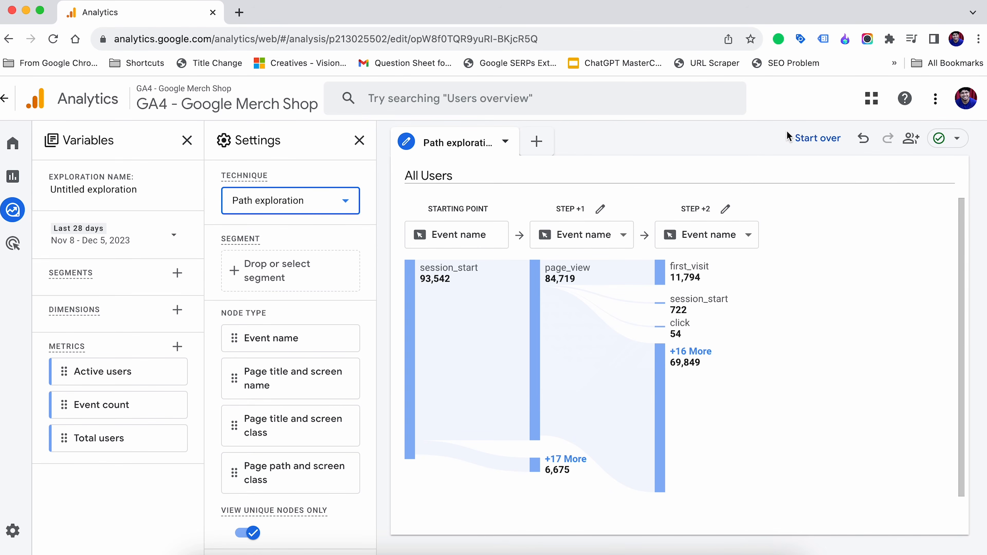
Start the default path over and set its starting point to the page path and screen class /
{"action": "left_click", "coordinate": [795, 139]}
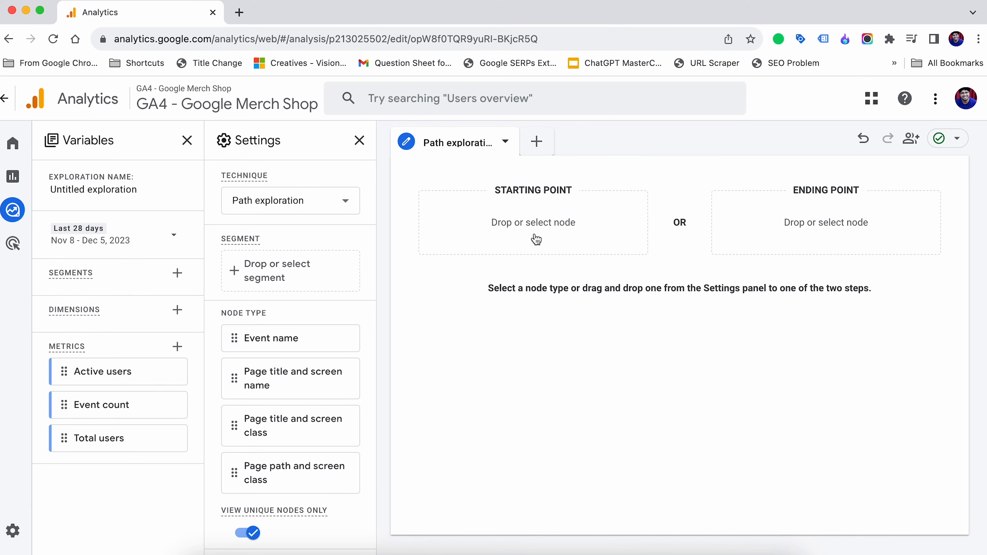
{"action": "left_click", "coordinate": [521, 227]}
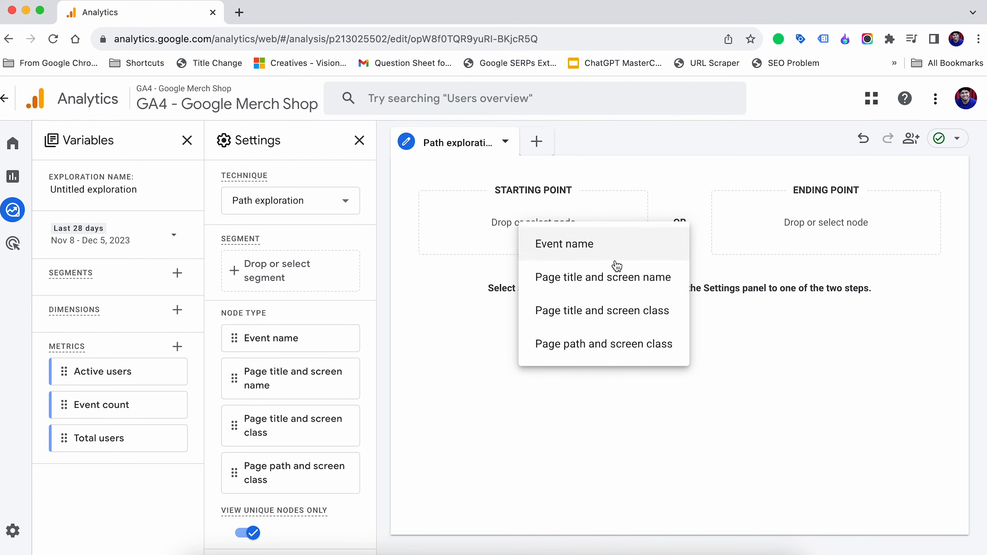
{"action": "left_click", "coordinate": [562, 344]}
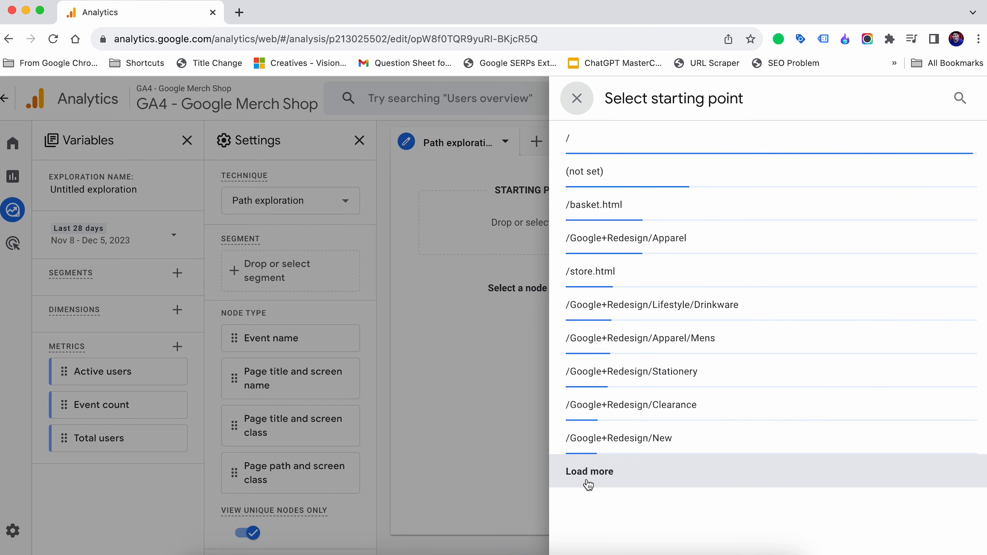
{"action": "left_click", "coordinate": [585, 143]}
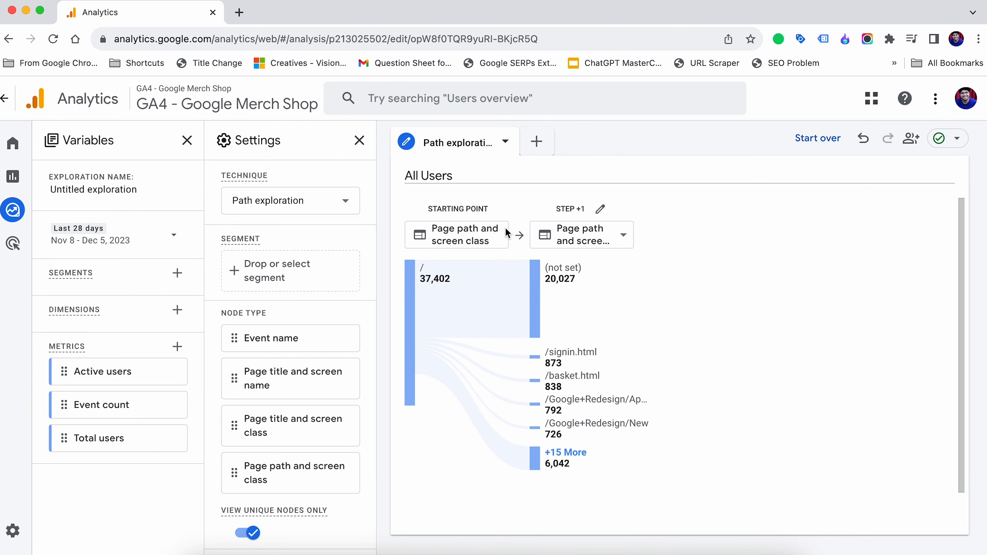
Inspect the first-step page nodes, and expand the path through /basket.html and its /store.html node
{"action": "mouse_move", "coordinate": [437, 285]}
{"action": "mouse_move", "coordinate": [543, 283]}
{"action": "mouse_move", "coordinate": [555, 368]}
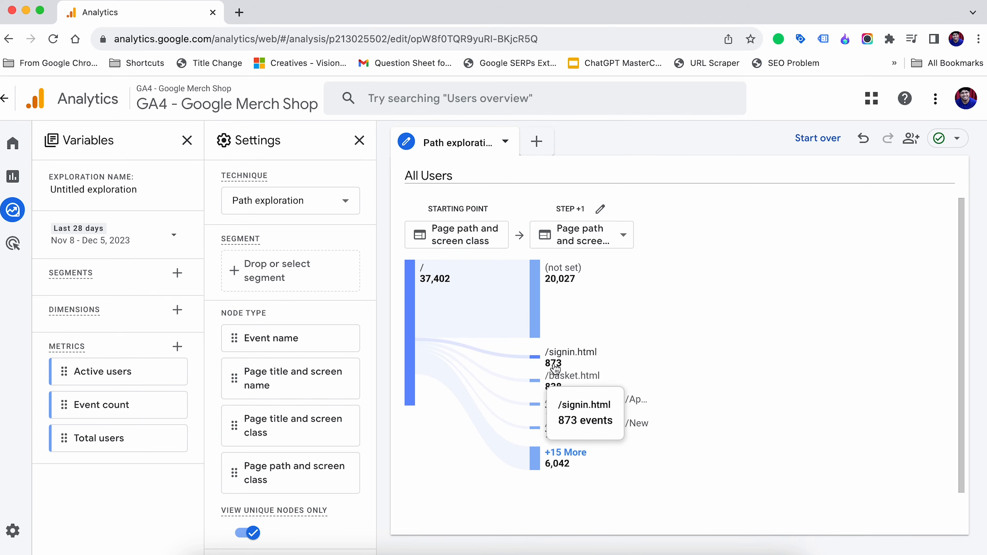
{"action": "mouse_move", "coordinate": [554, 387]}
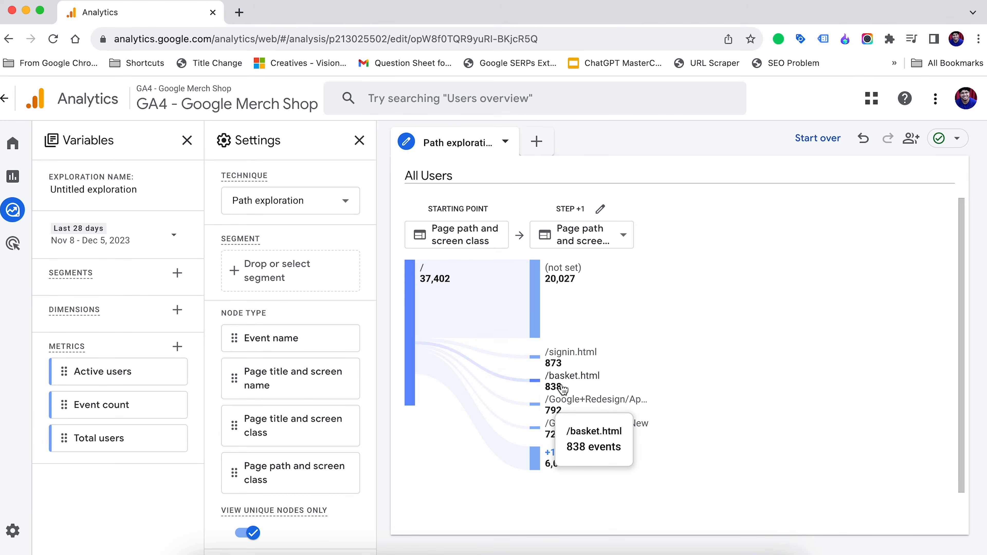
{"action": "mouse_move", "coordinate": [561, 406]}
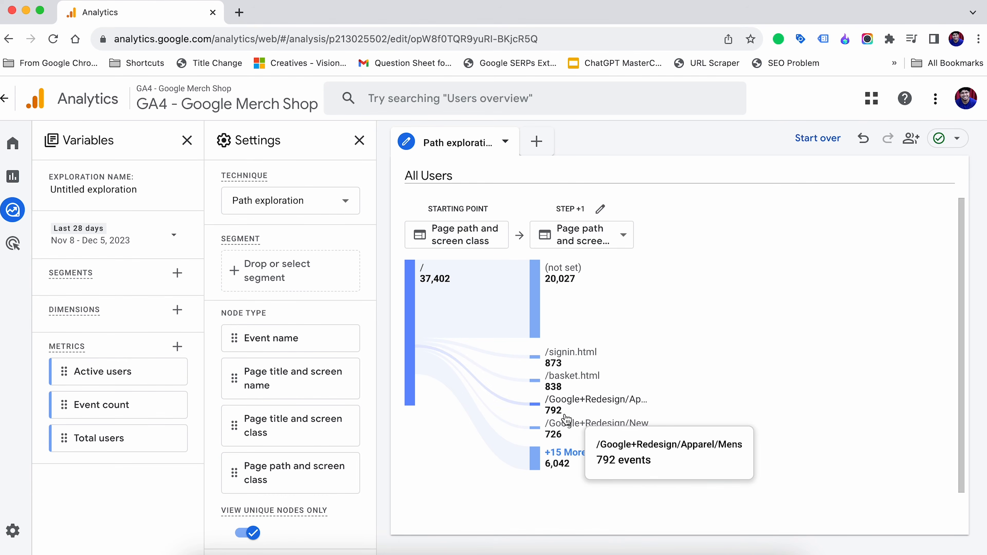
{"action": "mouse_move", "coordinate": [531, 354]}
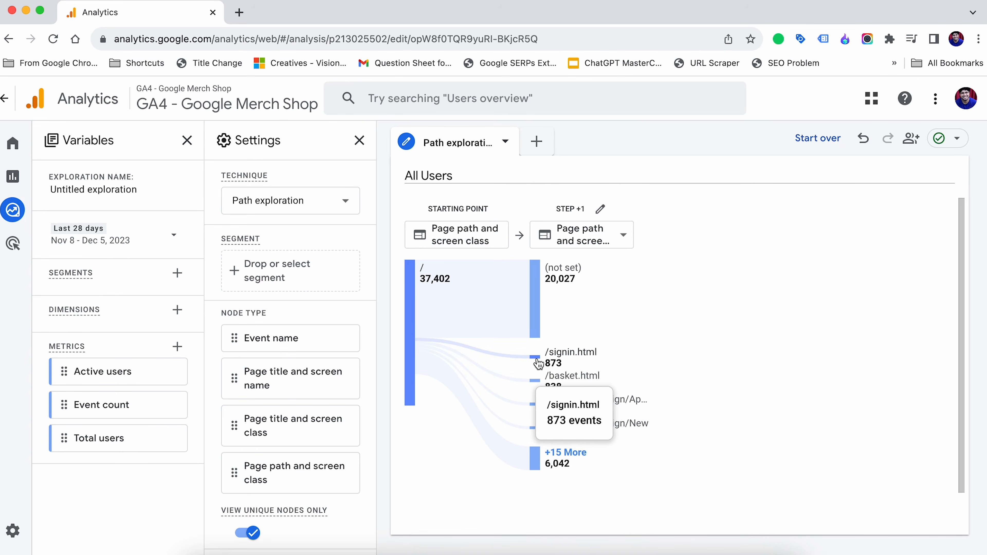
{"action": "left_click", "coordinate": [534, 385]}
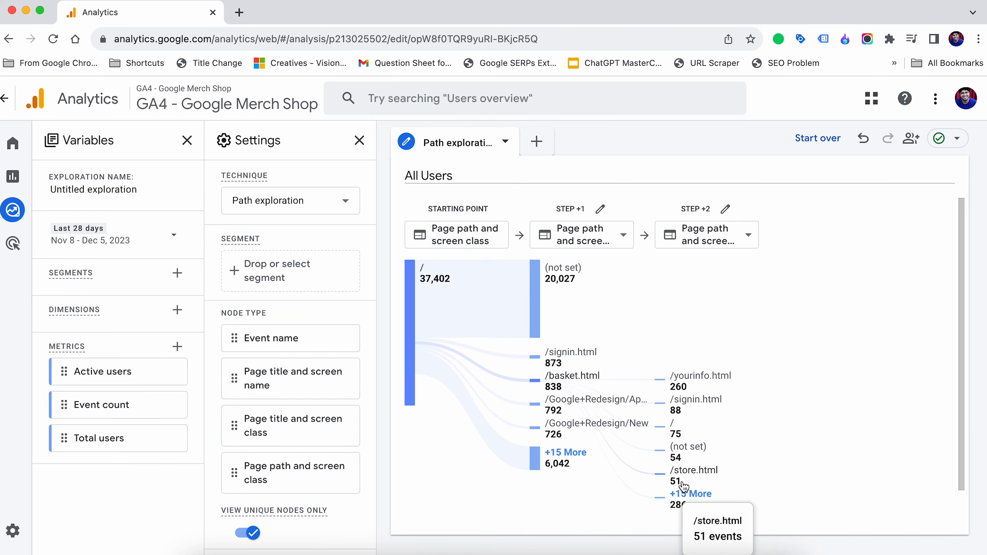
{"action": "left_click", "coordinate": [677, 481]}
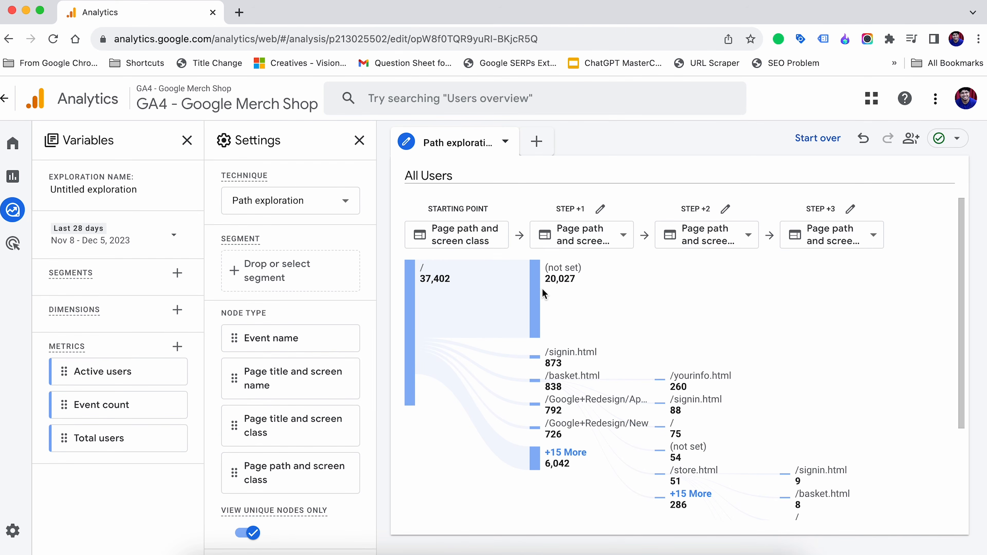
Expand the first-step (not set) node and the / node that follows it
{"action": "left_click", "coordinate": [536, 296]}
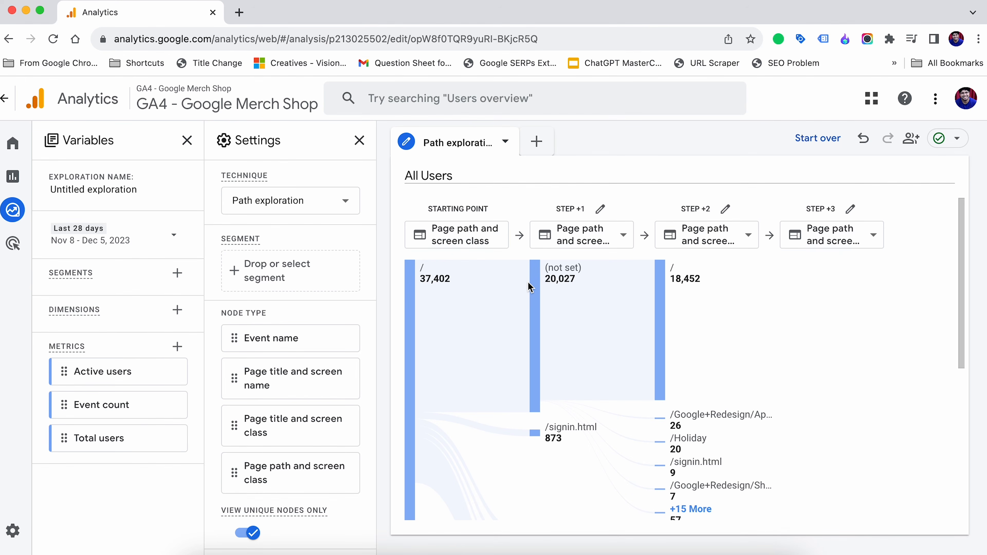
{"action": "mouse_move", "coordinate": [550, 289]}
{"action": "left_click", "coordinate": [662, 314]}
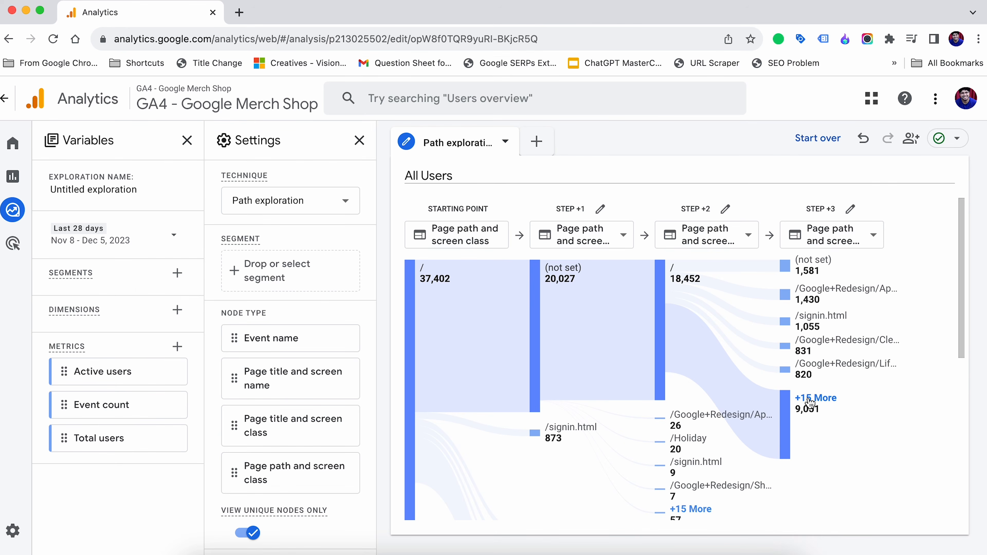
Start the path exploration over and set its ending point to the page path and screen class /payment.html
{"action": "left_click", "coordinate": [817, 138]}
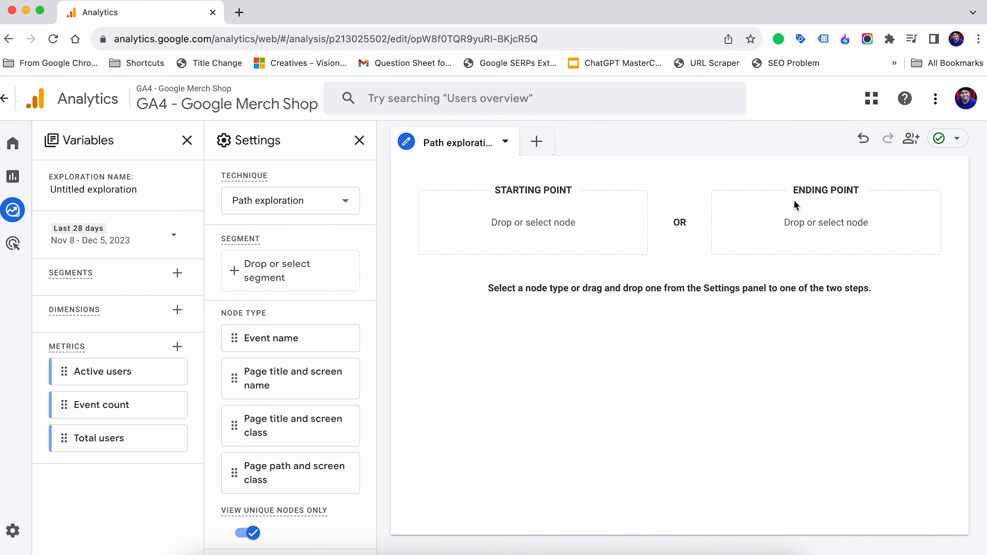
{"action": "left_click", "coordinate": [799, 214]}
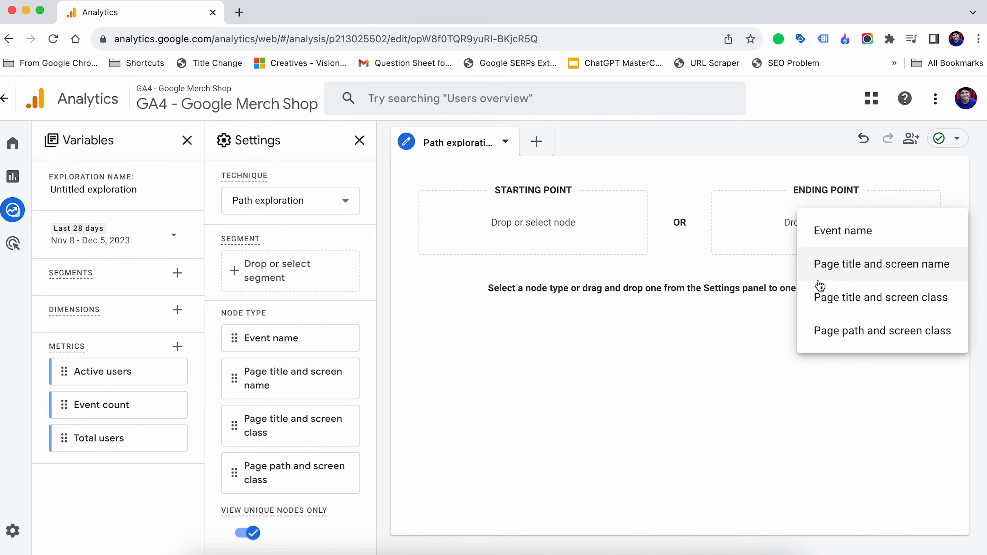
{"action": "left_click", "coordinate": [838, 328]}
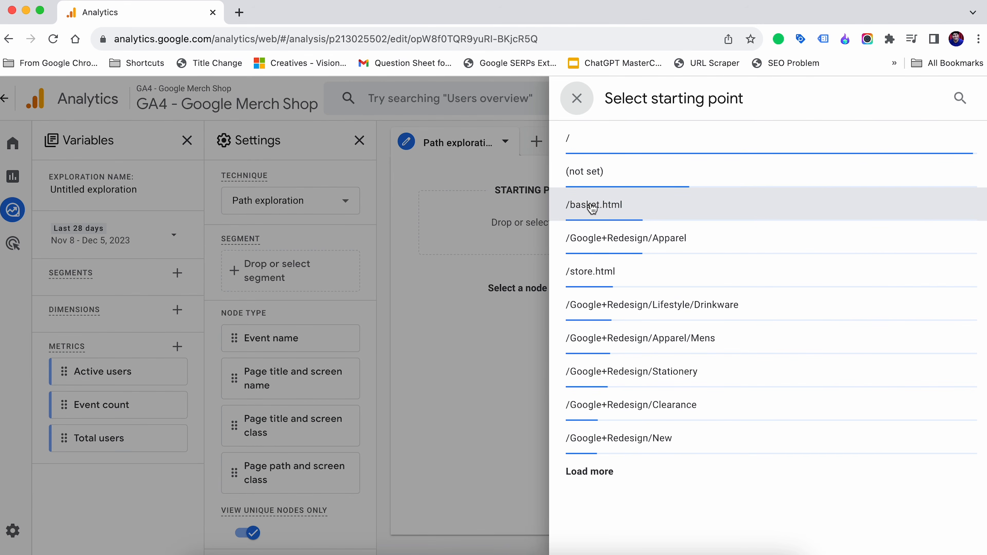
{"action": "left_click", "coordinate": [584, 473]}
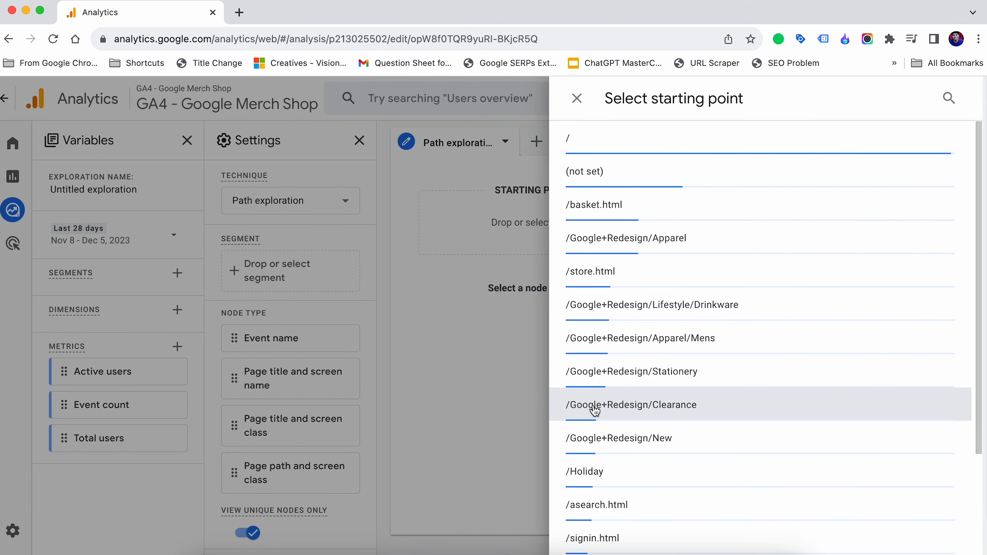
{"action": "scroll", "coordinate": [594, 411], "scroll_direction": "down", "scroll_amount": 5}
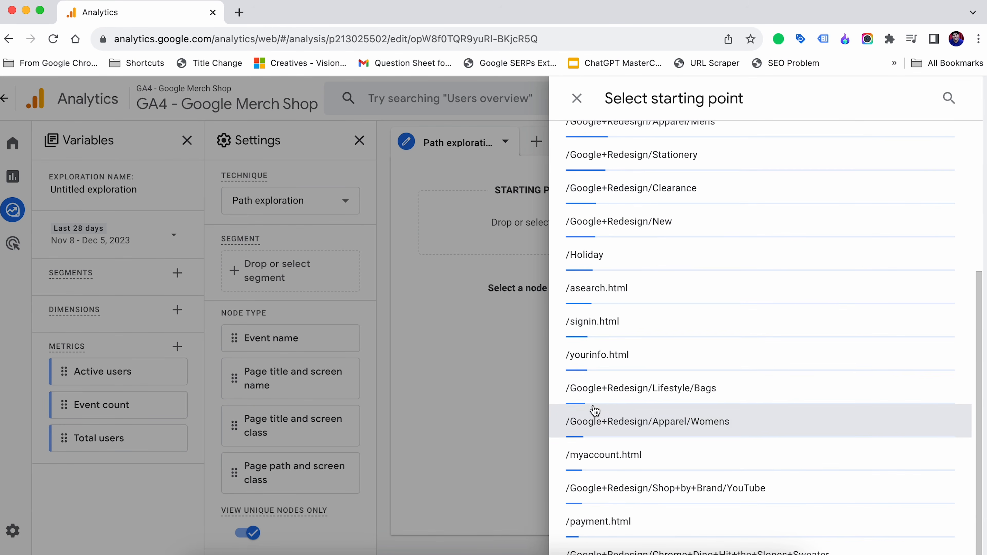
{"action": "scroll", "coordinate": [601, 376], "scroll_direction": "down", "scroll_amount": 1}
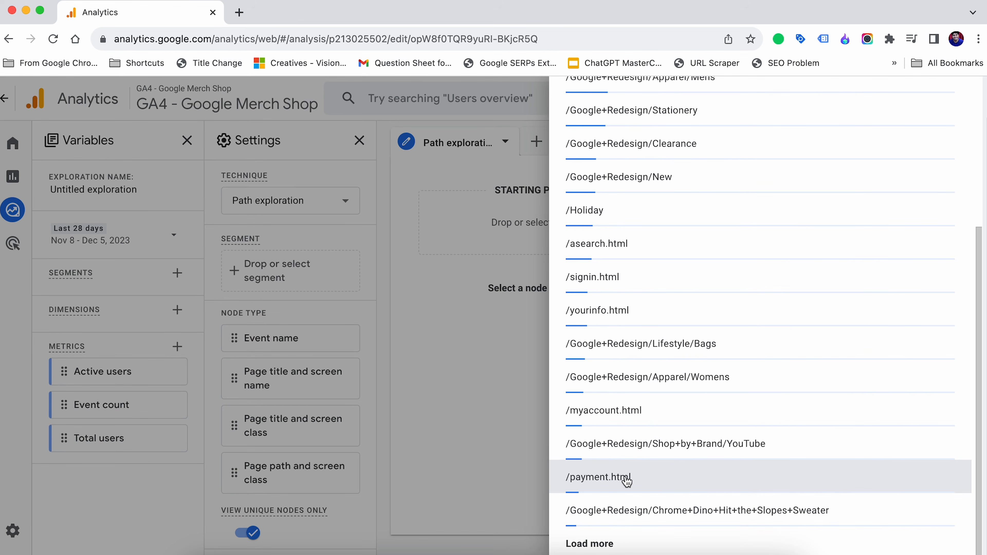
{"action": "left_click", "coordinate": [652, 478]}
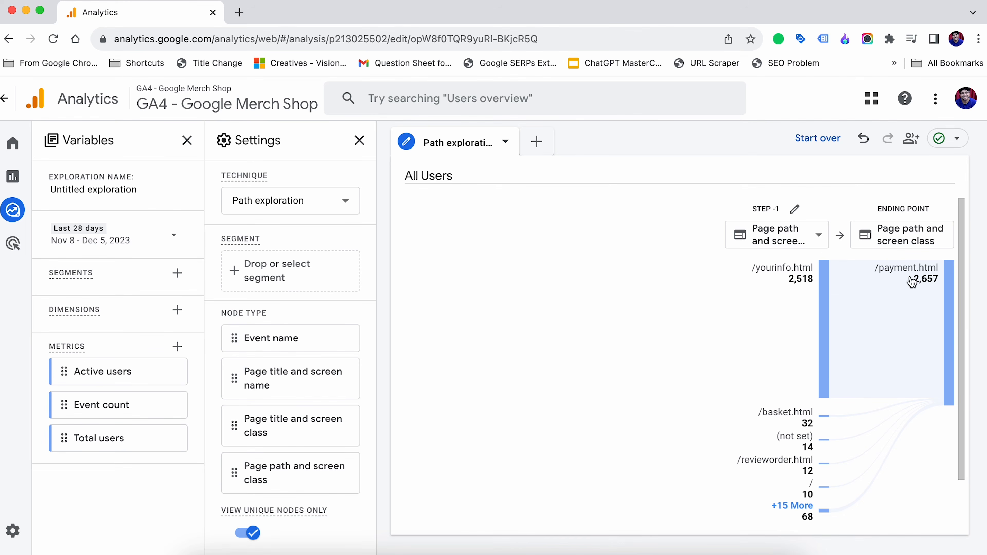
Expand the path backward from /payment.html through /yourinfo.html and /basket.html, and expand the grouped +15 More node at step -3
{"action": "mouse_move", "coordinate": [928, 289]}
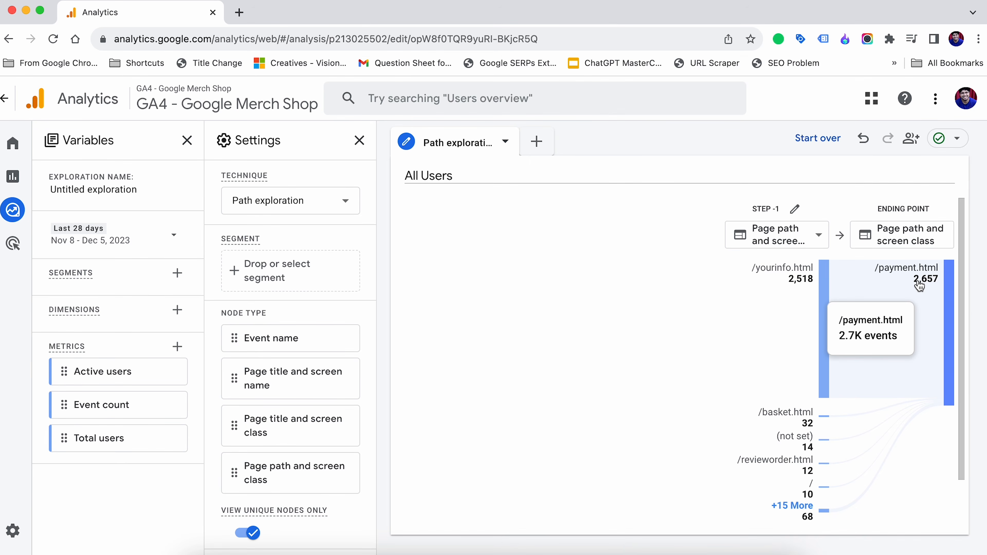
{"action": "mouse_move", "coordinate": [792, 285]}
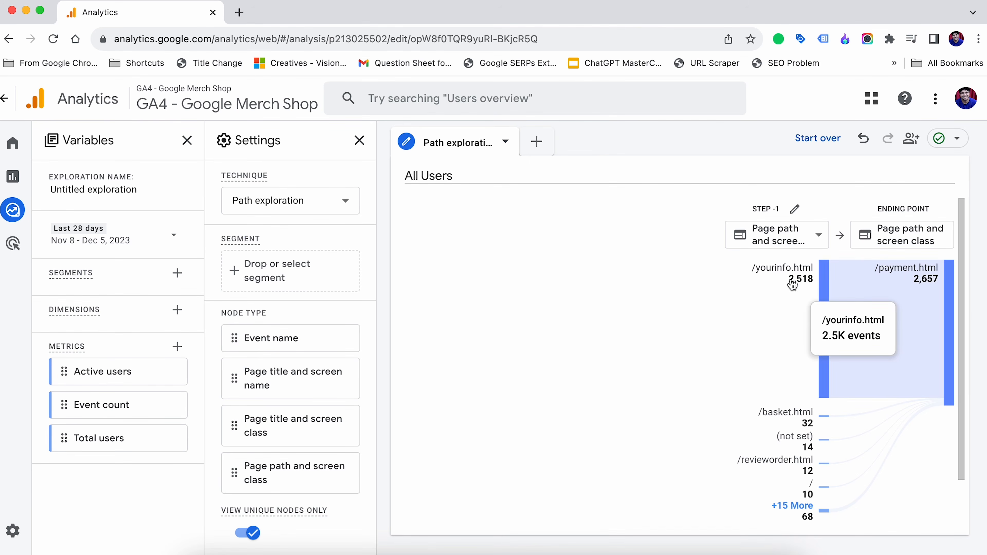
{"action": "left_click", "coordinate": [823, 283]}
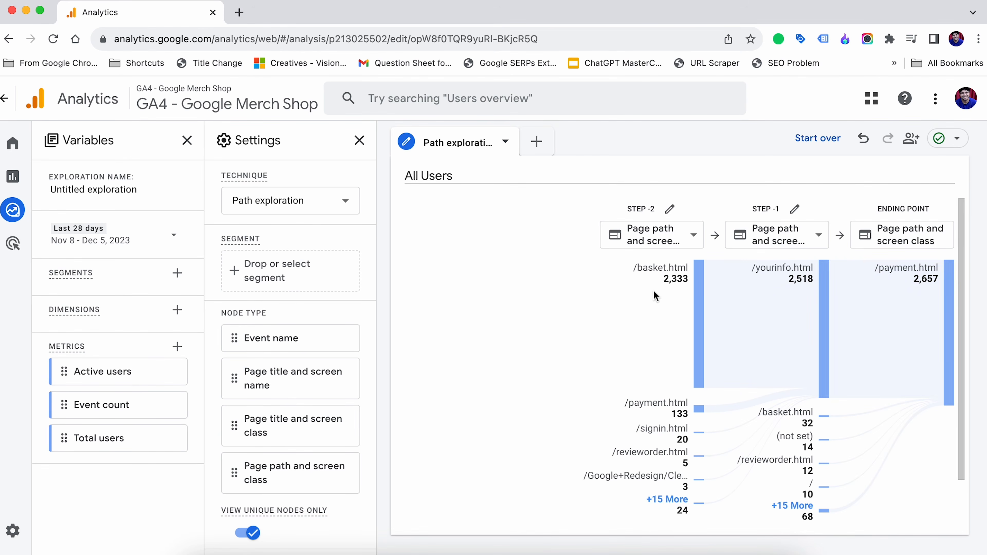
{"action": "mouse_move", "coordinate": [676, 286]}
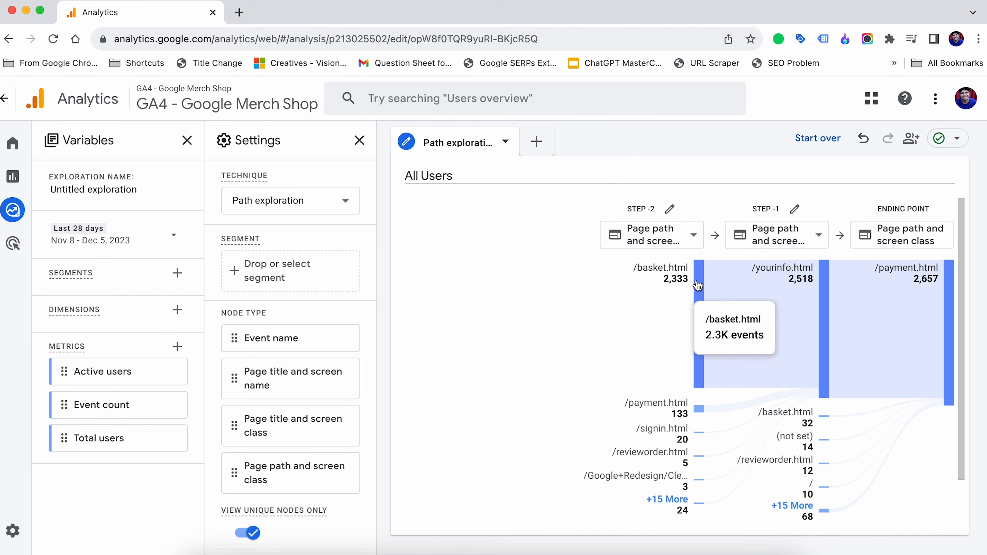
{"action": "left_click", "coordinate": [697, 290]}
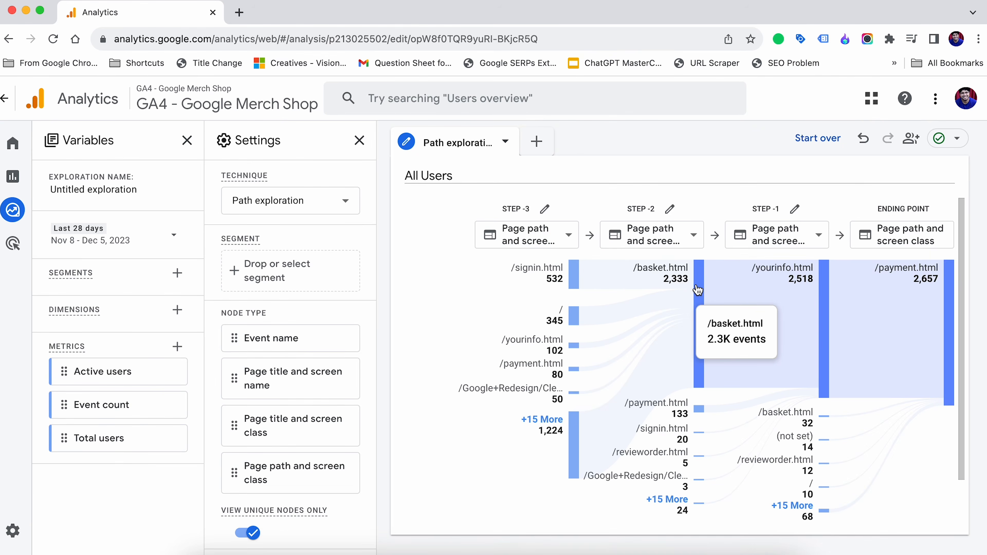
{"action": "mouse_move", "coordinate": [575, 278]}
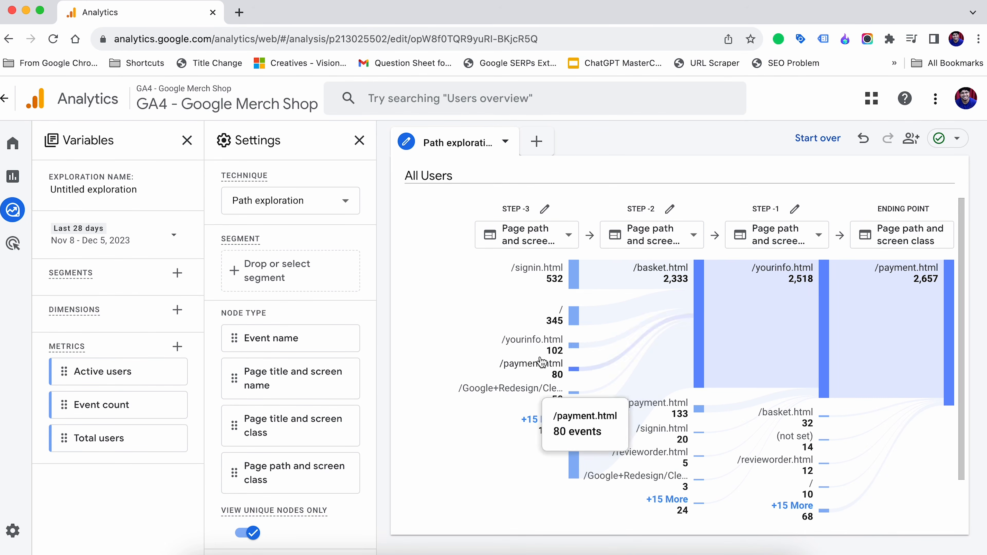
{"action": "left_click", "coordinate": [571, 453]}
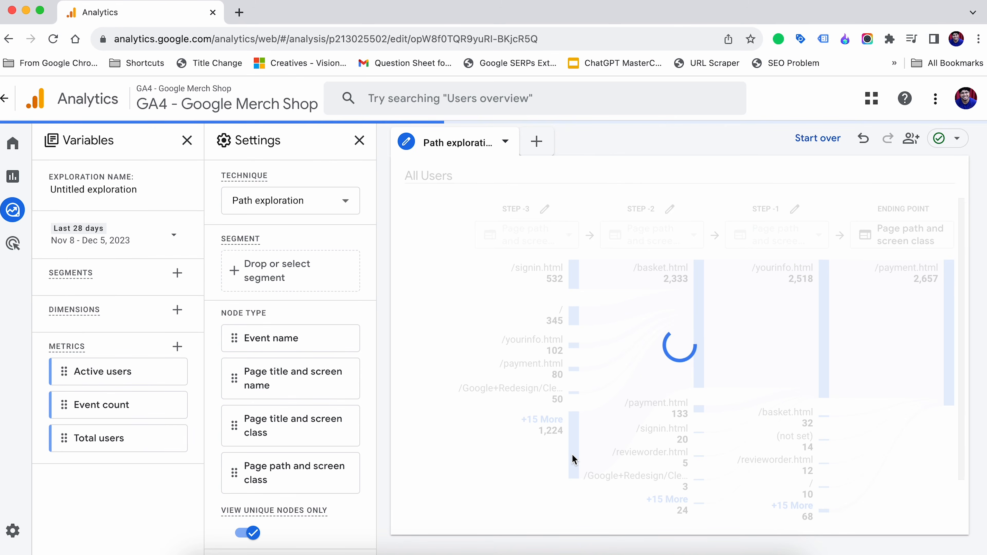